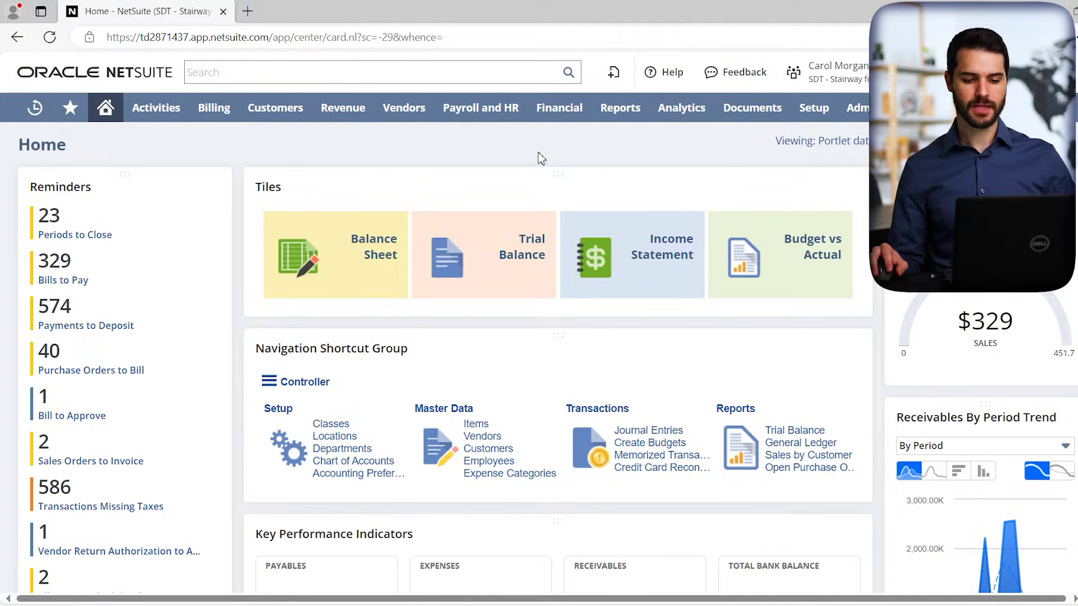
- Open the Match Bank Data page from the banking features and choose the account 1010 Cash : Checking - US West
mouse_move(563, 122)
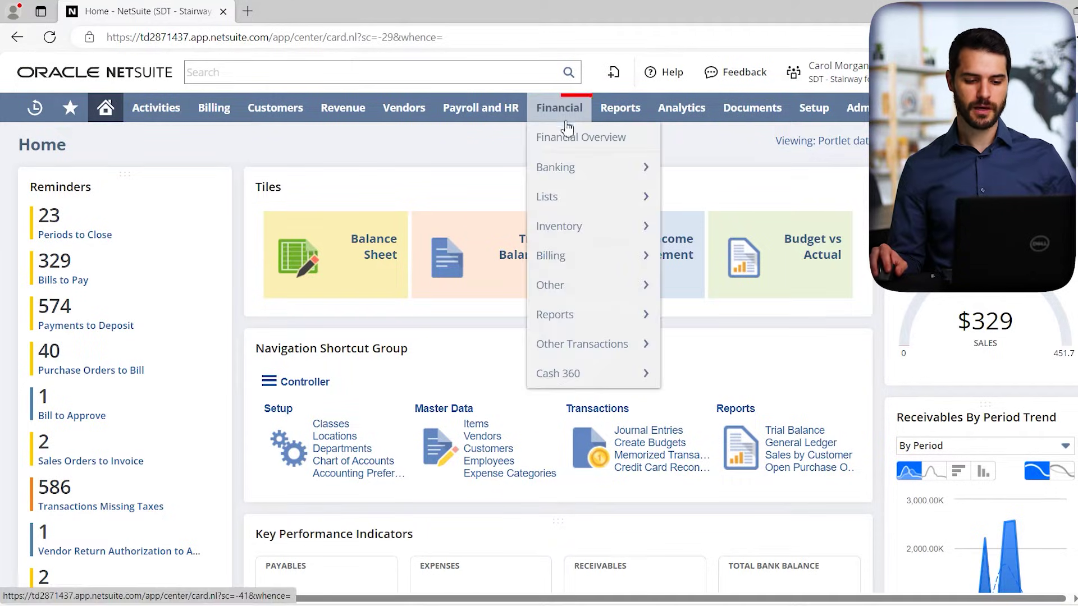
mouse_move(596, 168)
mouse_move(773, 177)
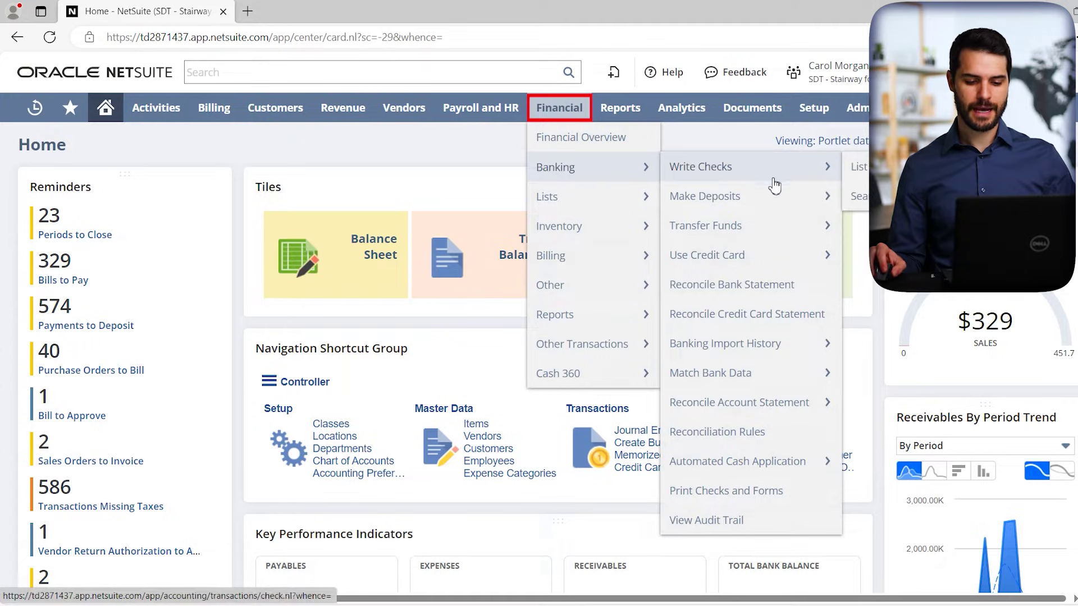
mouse_move(748, 380)
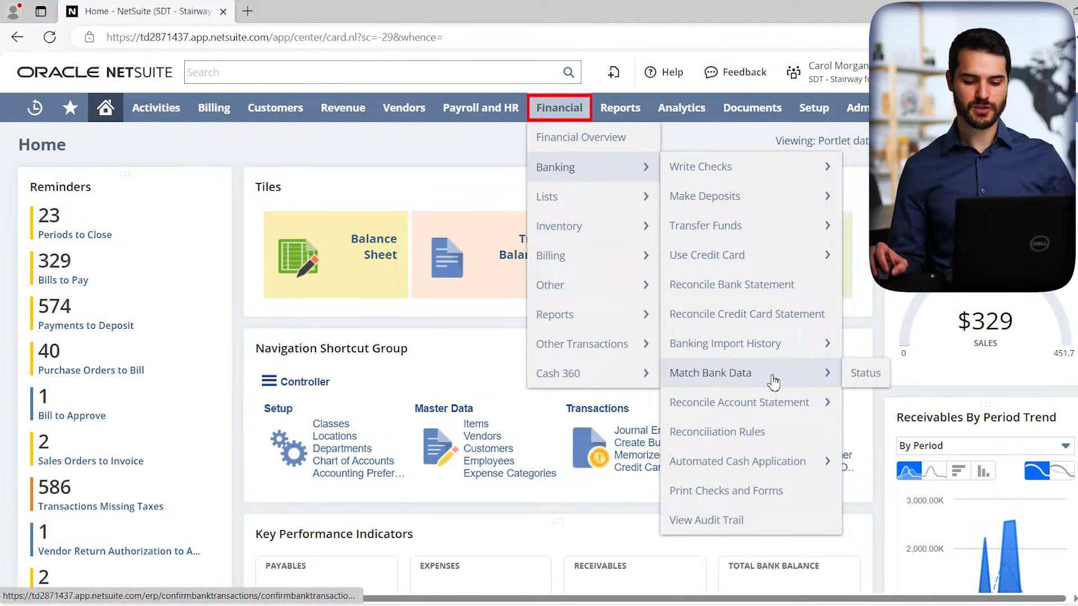
left_click(771, 380)
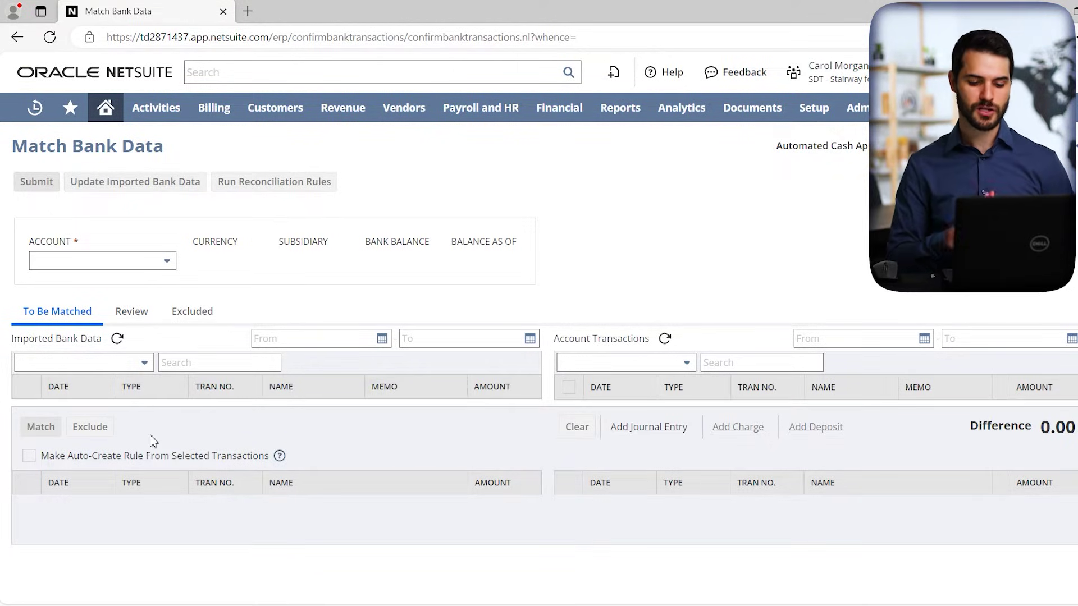
left_click(119, 263)
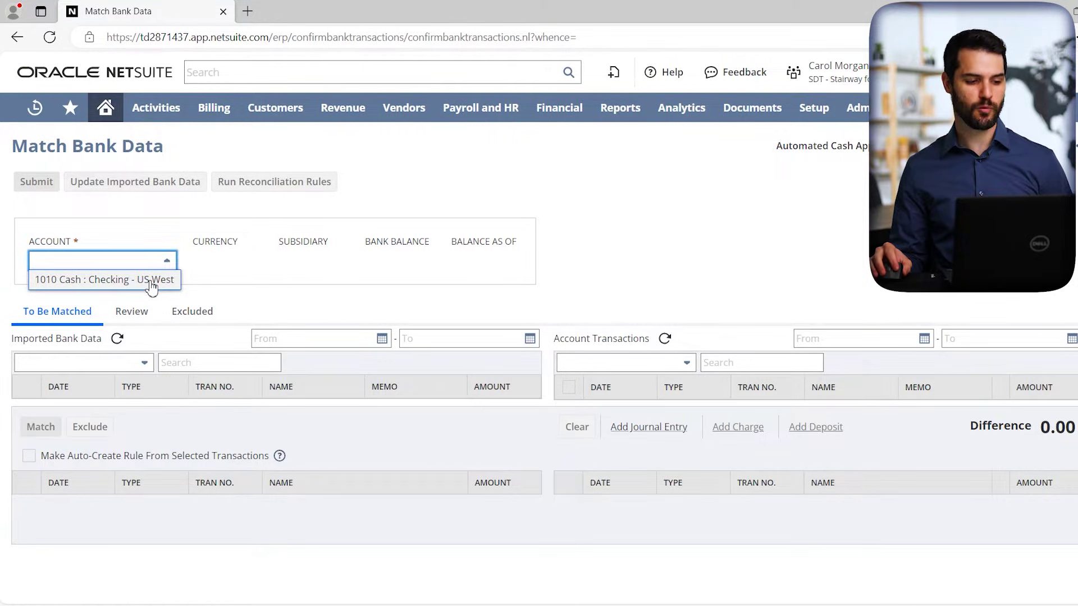
left_click(152, 286)
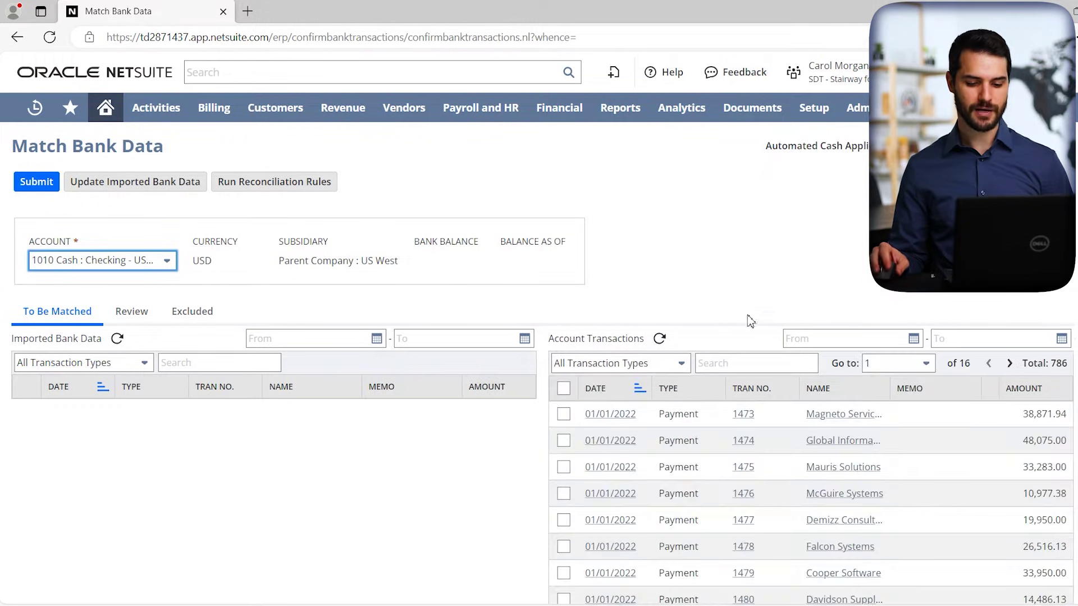
- Select payments 1473, 1474 and 1475 in the account transactions and check them in the selected transactions list
scroll(814, 309, "down", 1)
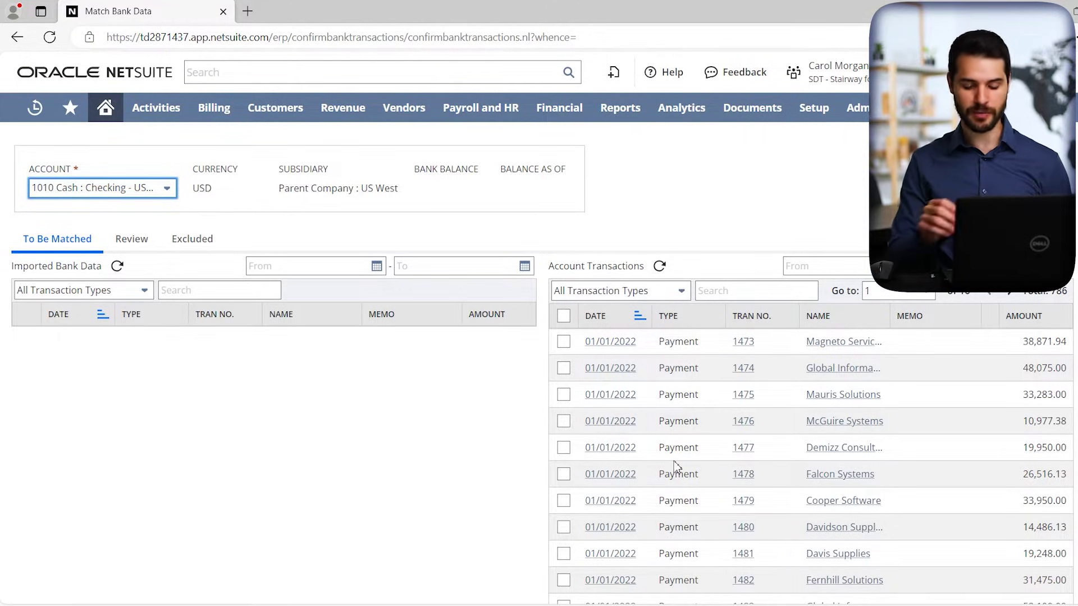
left_click(564, 342)
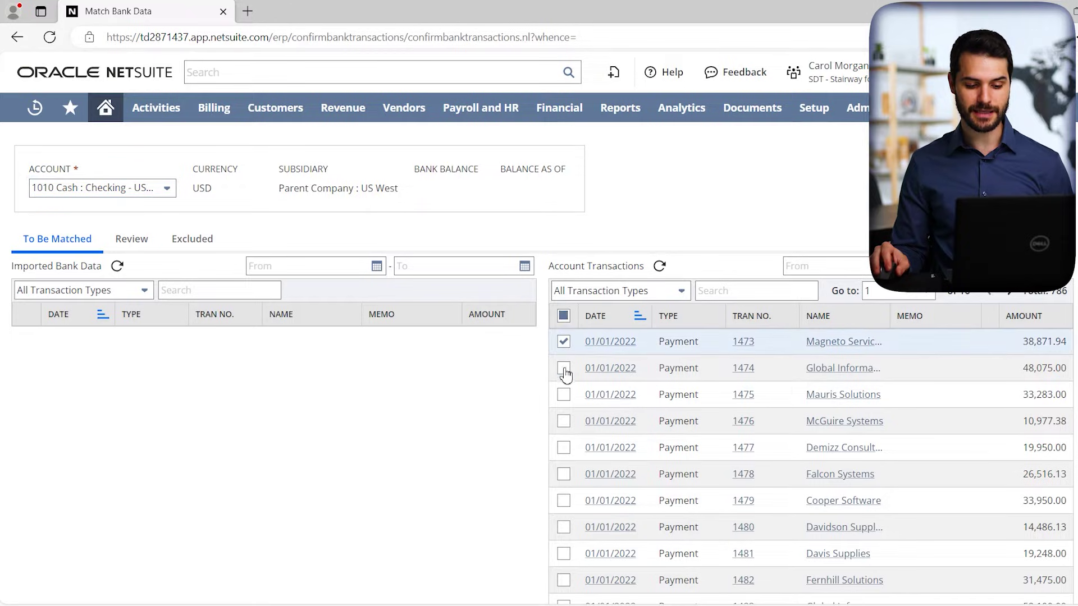
left_click(564, 369)
left_click(564, 395)
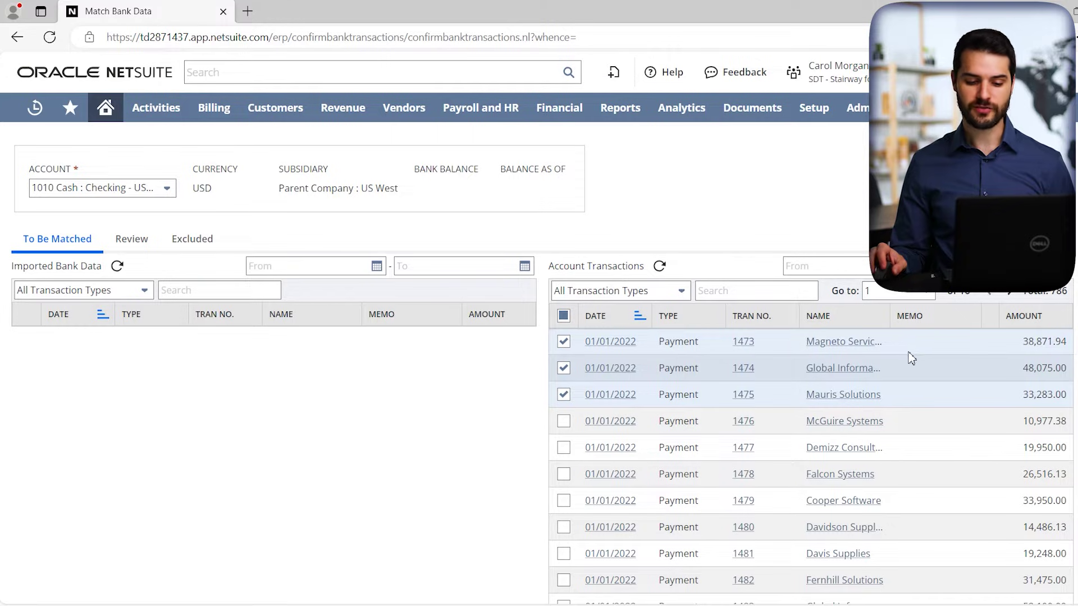
scroll(828, 352, "down", 1)
scroll(828, 352, "down", 12)
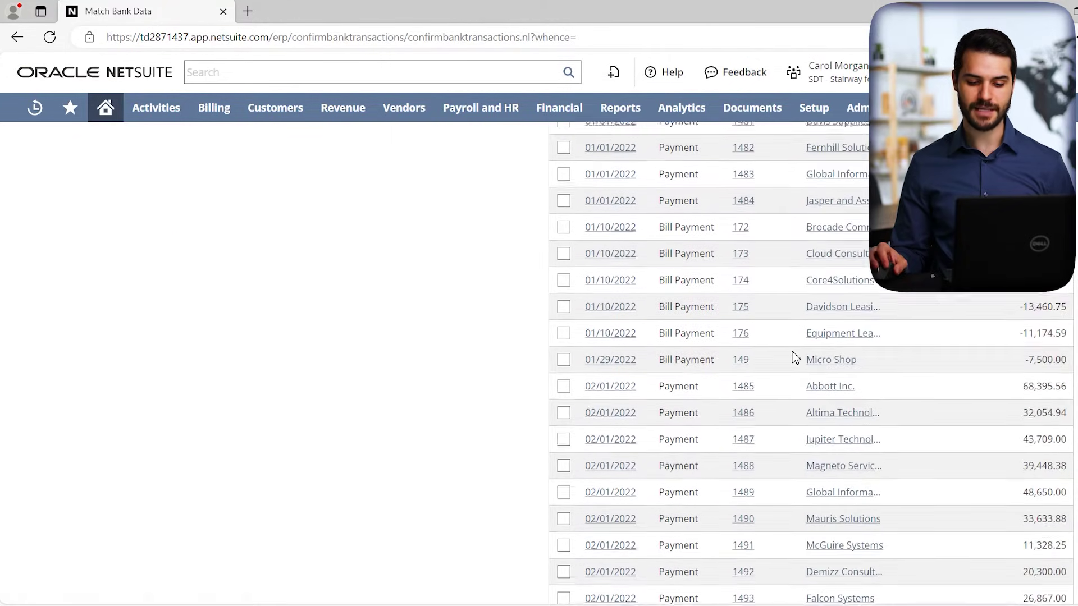
scroll(796, 356, "down", 10)
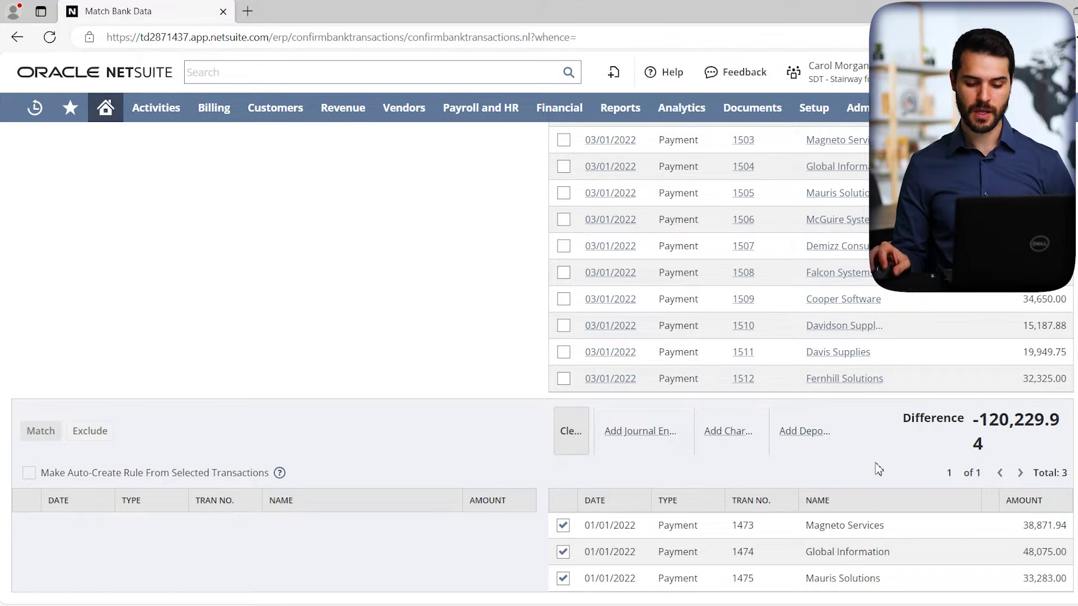
- Select all account transactions on the current page and clear them
scroll(633, 385, "up", 8)
scroll(636, 387, "up", 4)
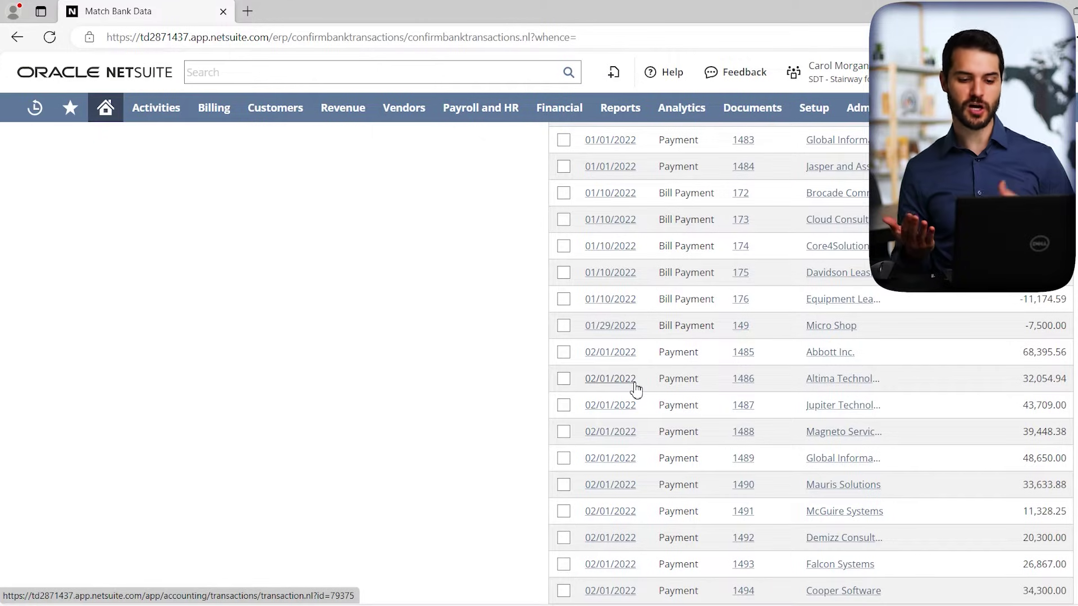
scroll(635, 388, "up", 8)
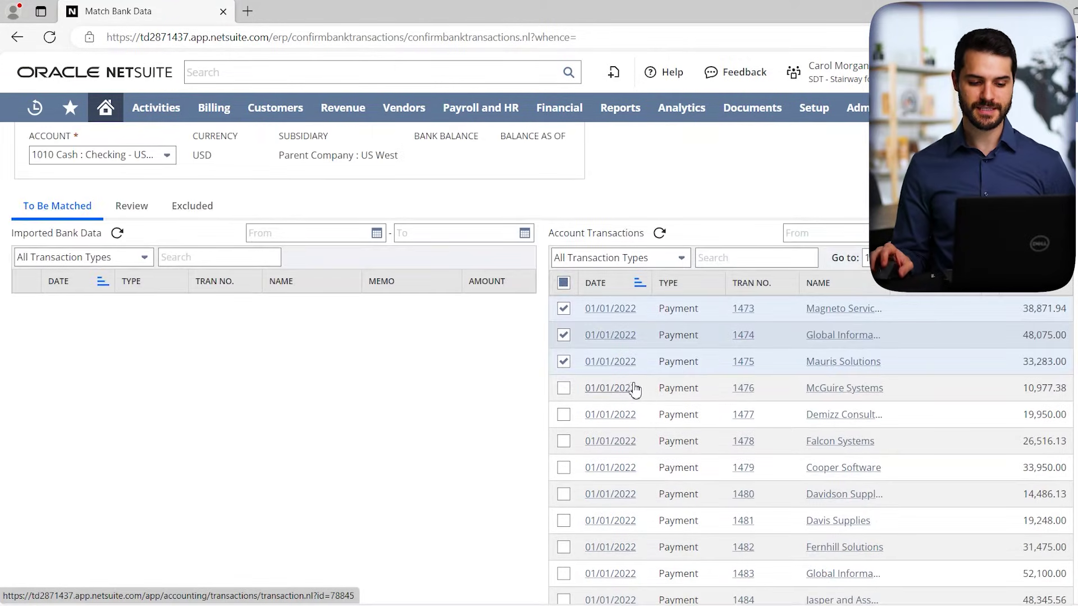
left_click(563, 283)
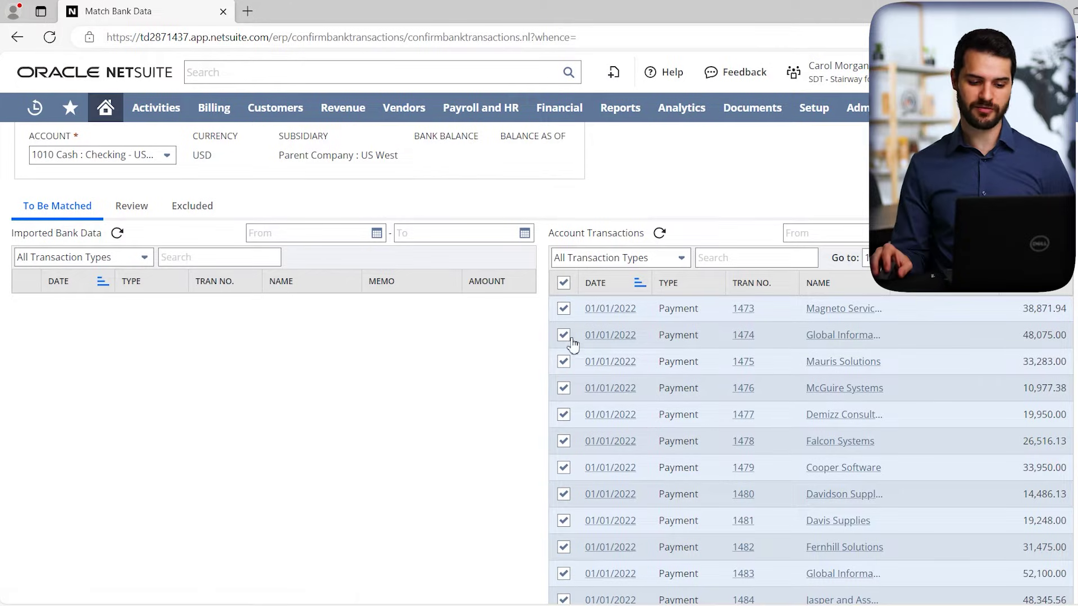
scroll(570, 390, "down", 4)
scroll(570, 390, "down", 18)
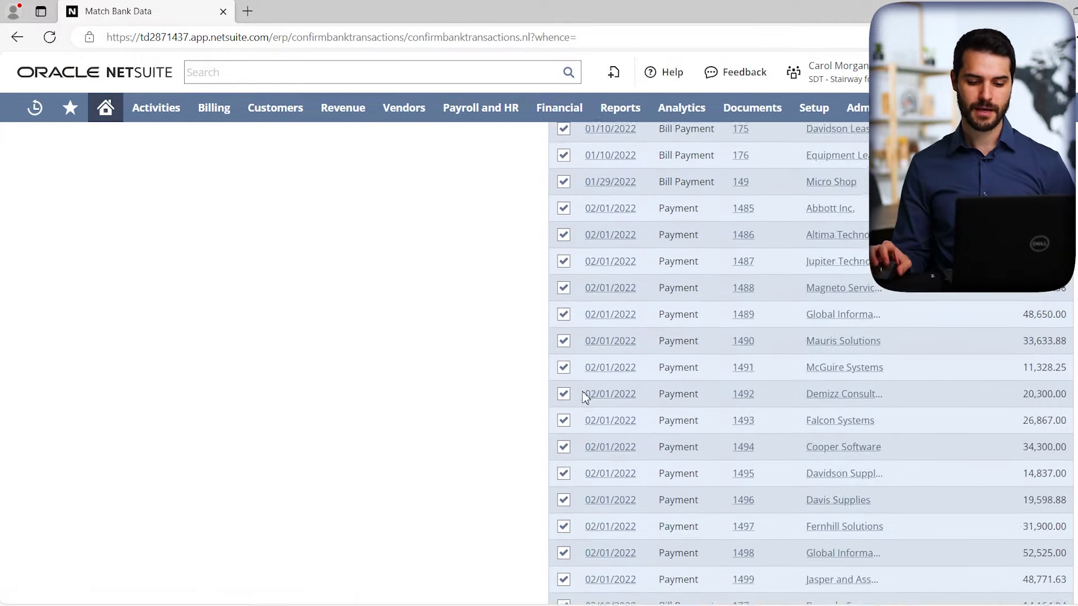
scroll(588, 393, "down", 1)
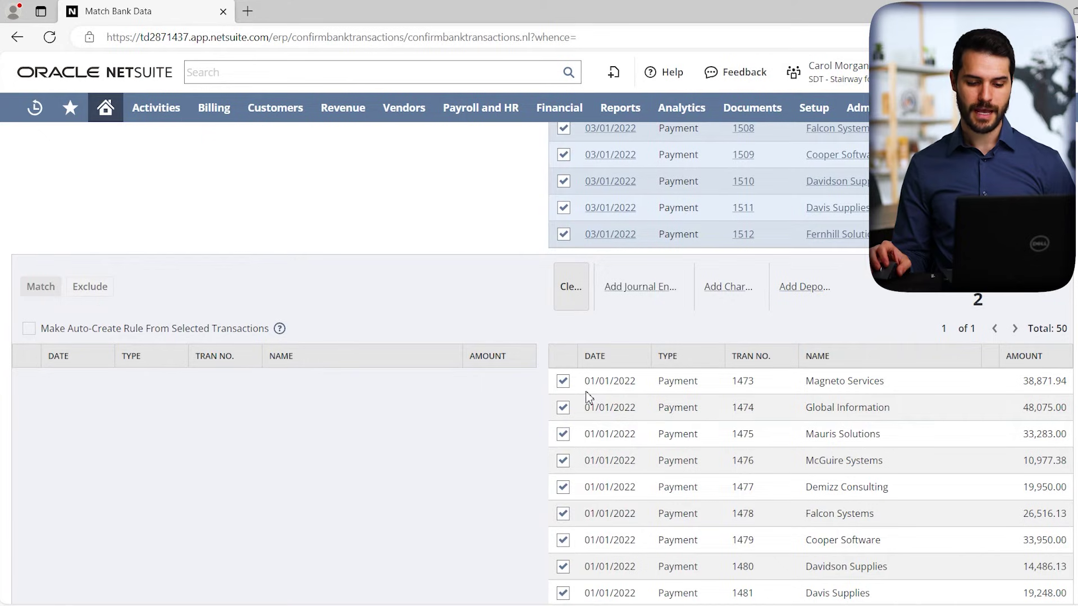
left_click(573, 288)
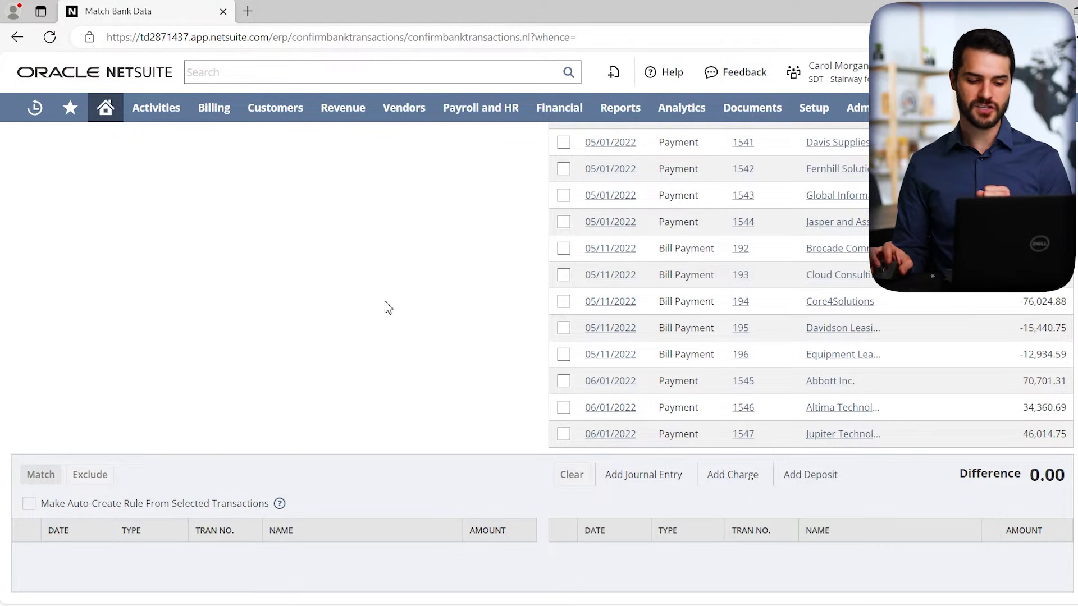
- Review the list of cleared account transactions awaiting submission
scroll(388, 310, "up", 15)
scroll(387, 310, "up", 5)
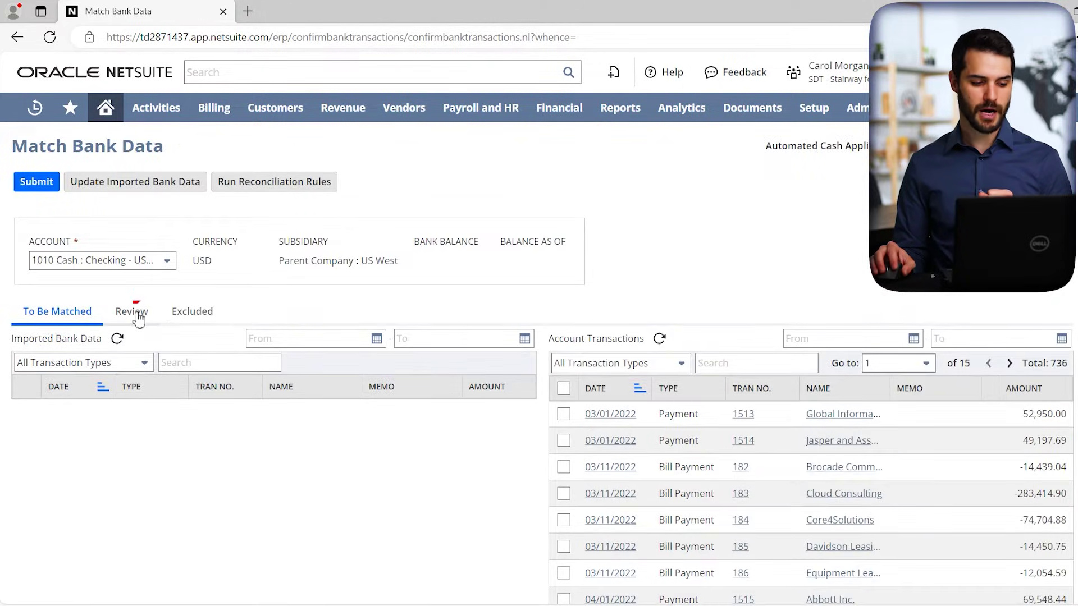
left_click(138, 316)
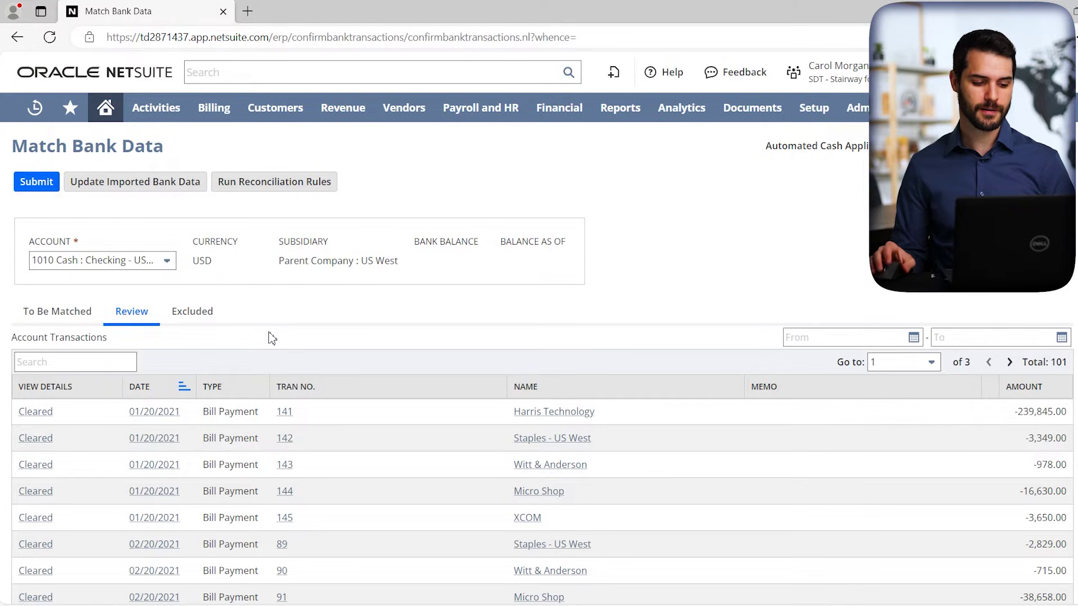
scroll(276, 348, "down", 5)
scroll(280, 363, "down", 4)
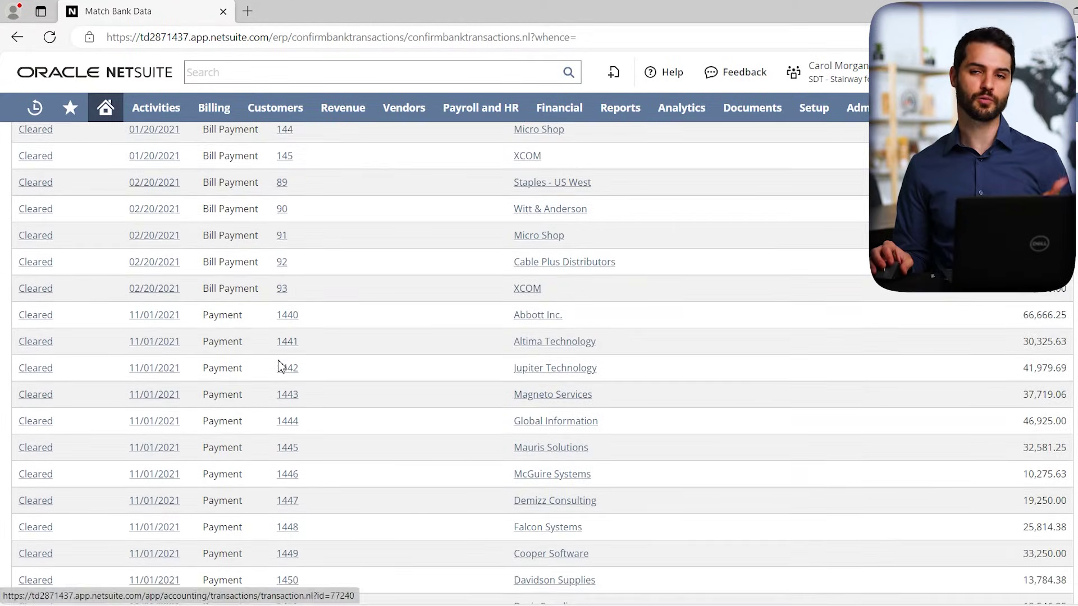
scroll(283, 368, "down", 5)
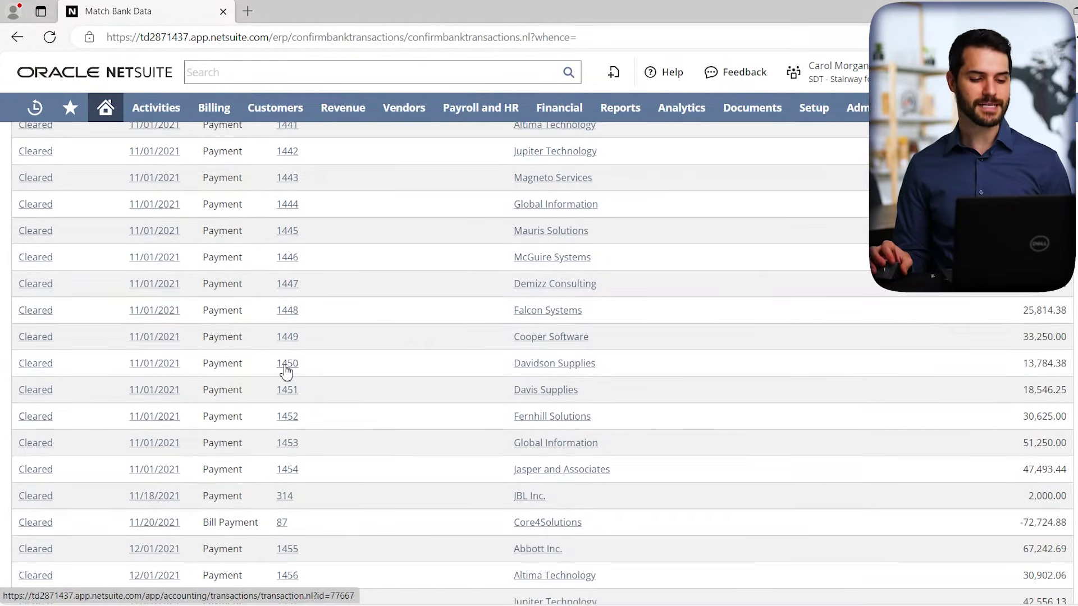
scroll(288, 371, "down", 6)
scroll(288, 372, "up", 4)
scroll(288, 371, "up", 15)
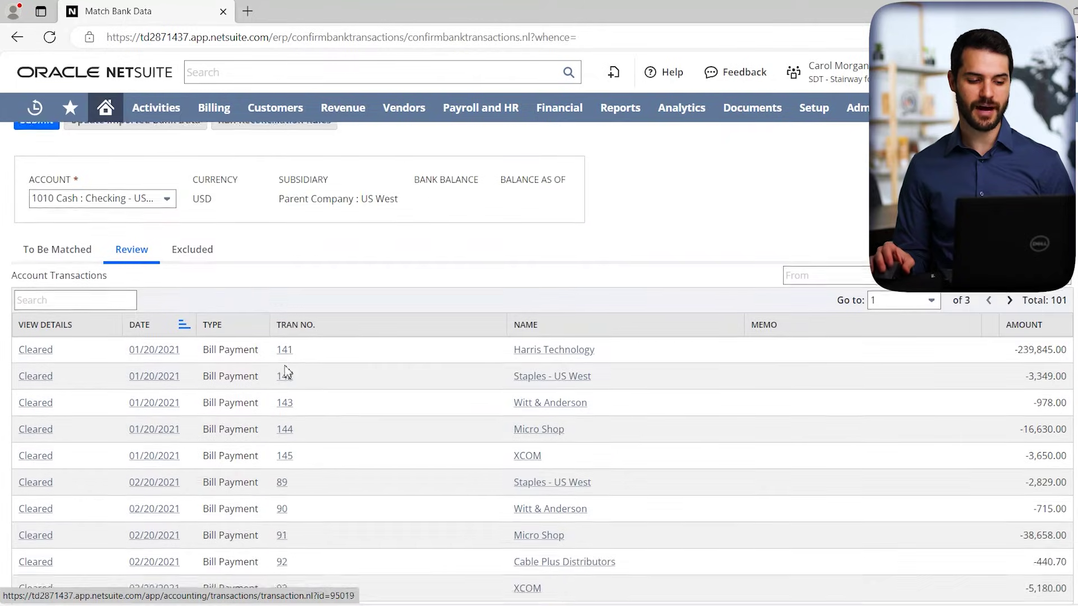
scroll(287, 370, "up", 1)
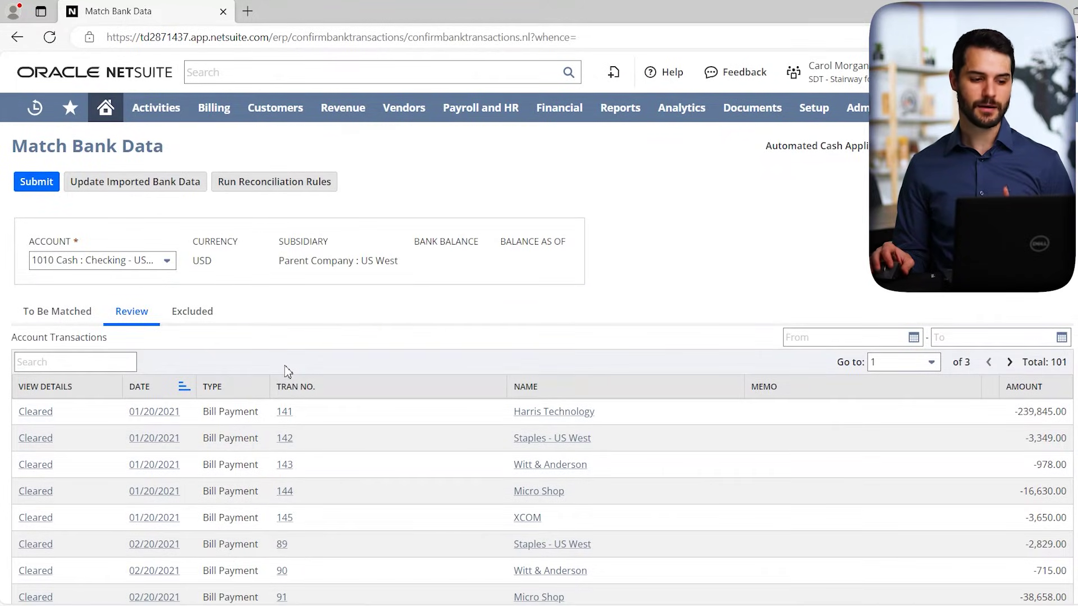
- Submit the cleared transactions and go to the Reconcile Account Statement page
left_click(37, 181)
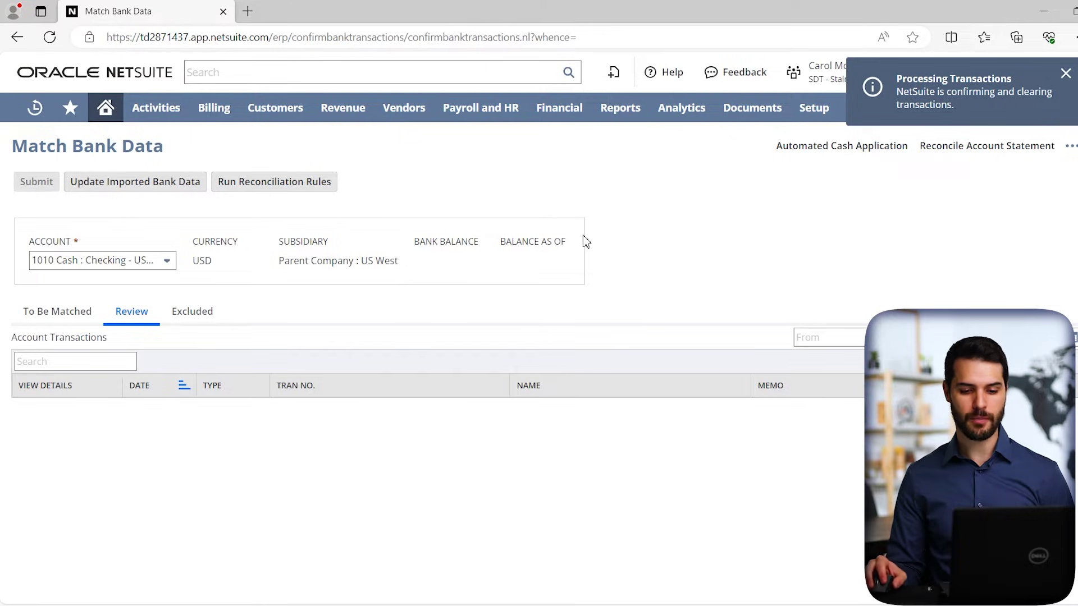
left_click(971, 156)
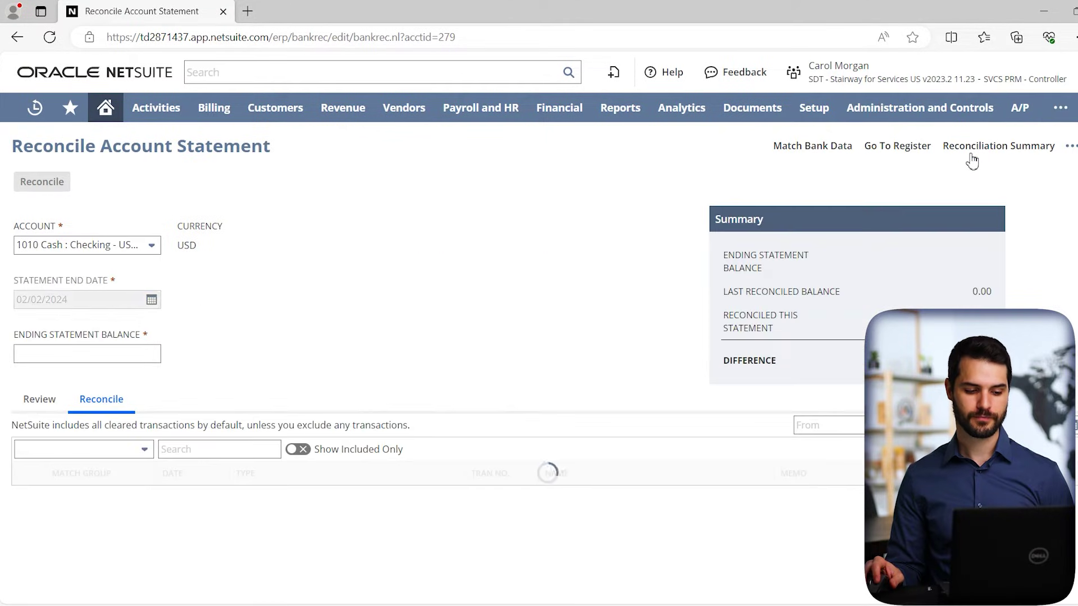
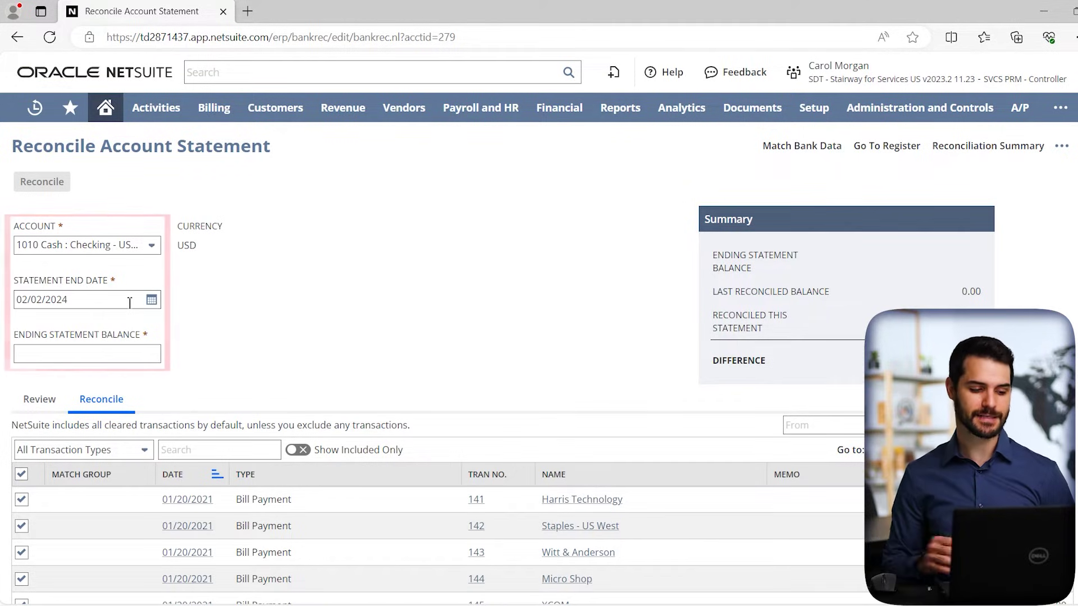
- Examine the cleared transactions included in the reconciliation, the summary difference and the ending statement balance field
scroll(233, 366, "down", 3)
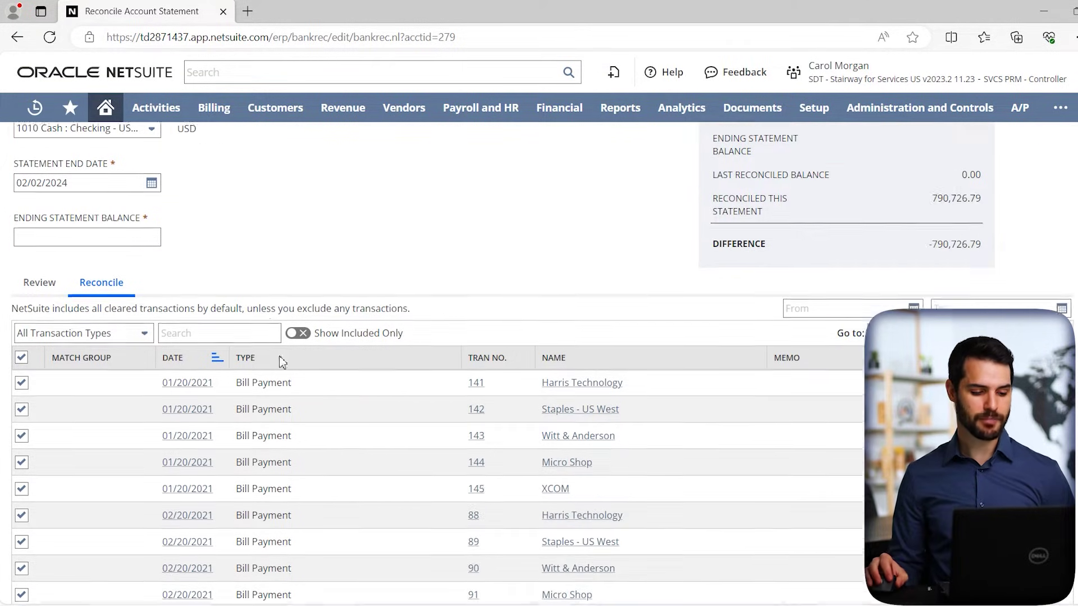
scroll(313, 374, "down", 2)
scroll(313, 374, "down", 10)
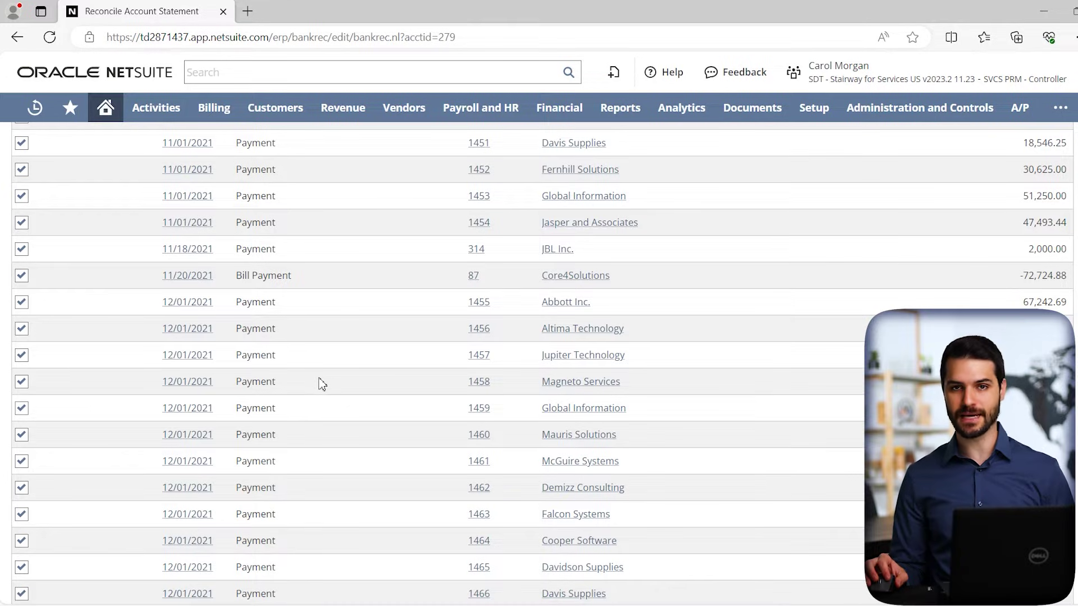
scroll(325, 390, "down", 3)
scroll(326, 393, "up", 12)
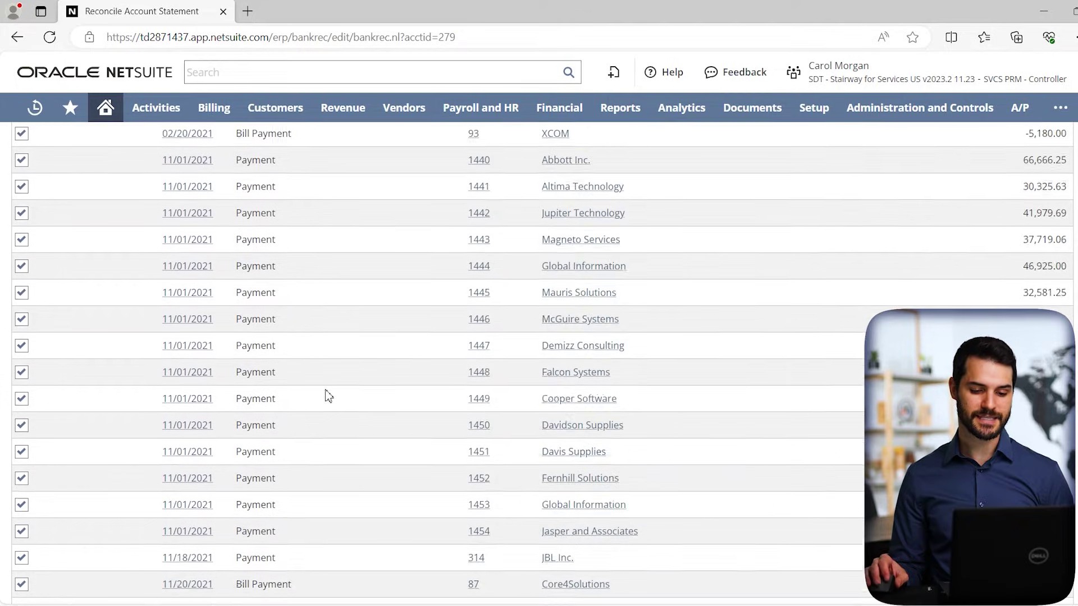
scroll(327, 395, "up", 4)
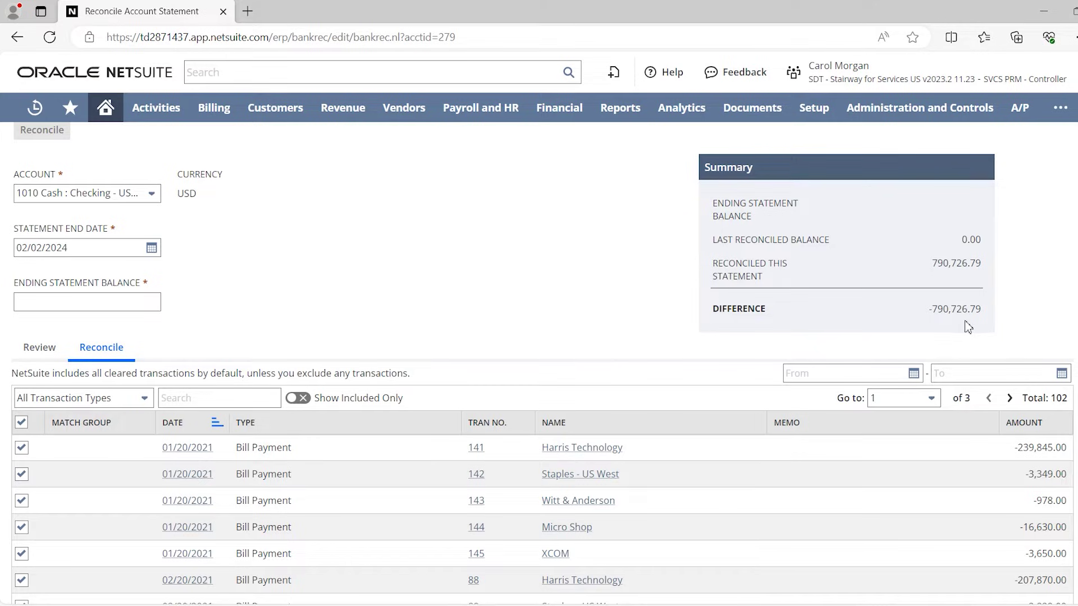
left_click(149, 308)
left_click(301, 327)
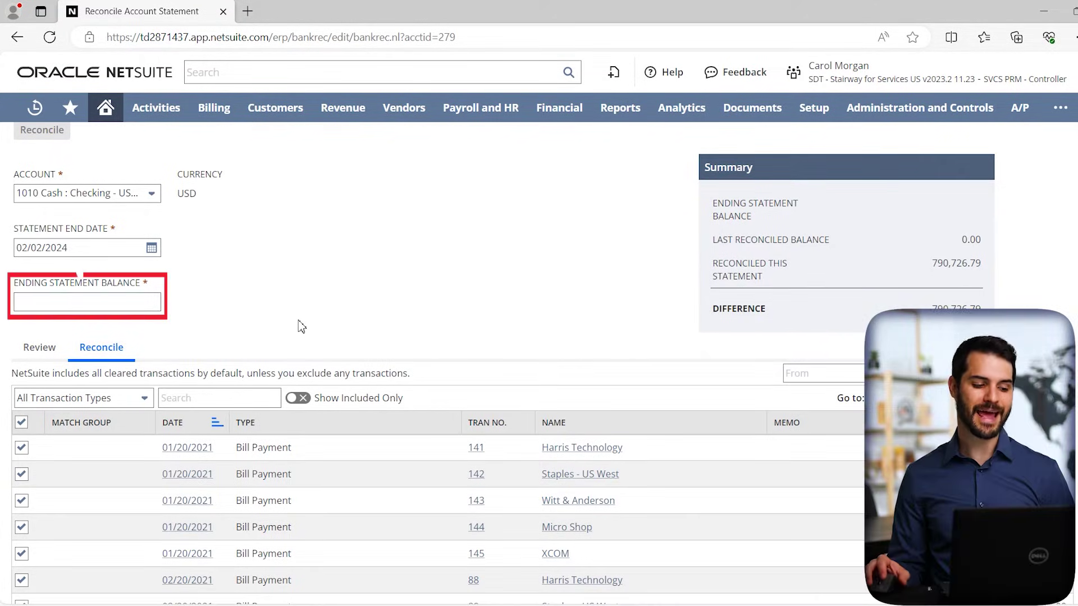
scroll(301, 327, "up", 1)
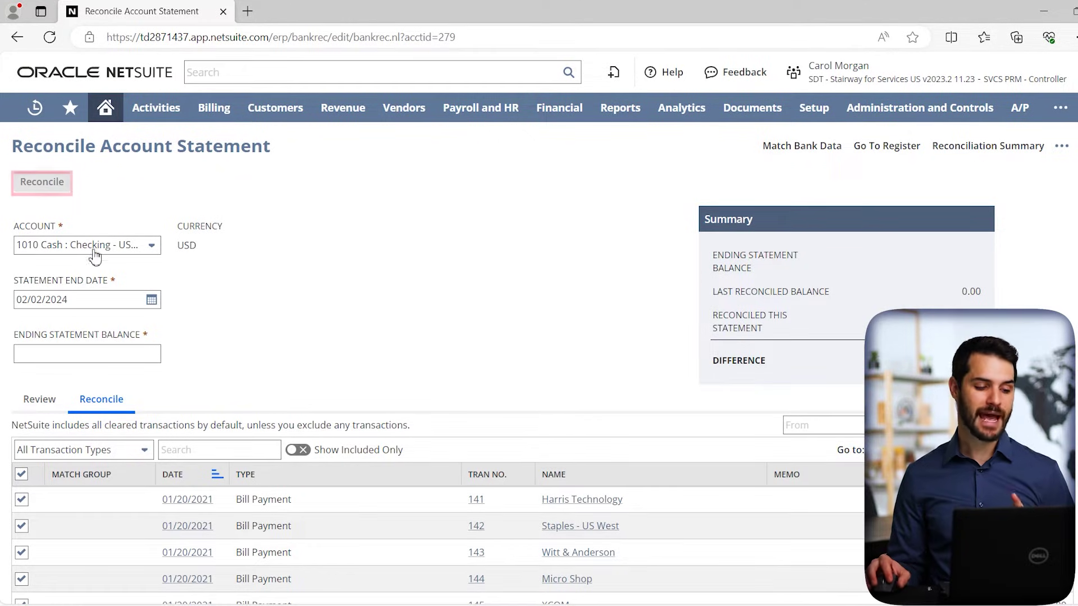
- Set the ending statement balance to 5.00
left_click(79, 353)
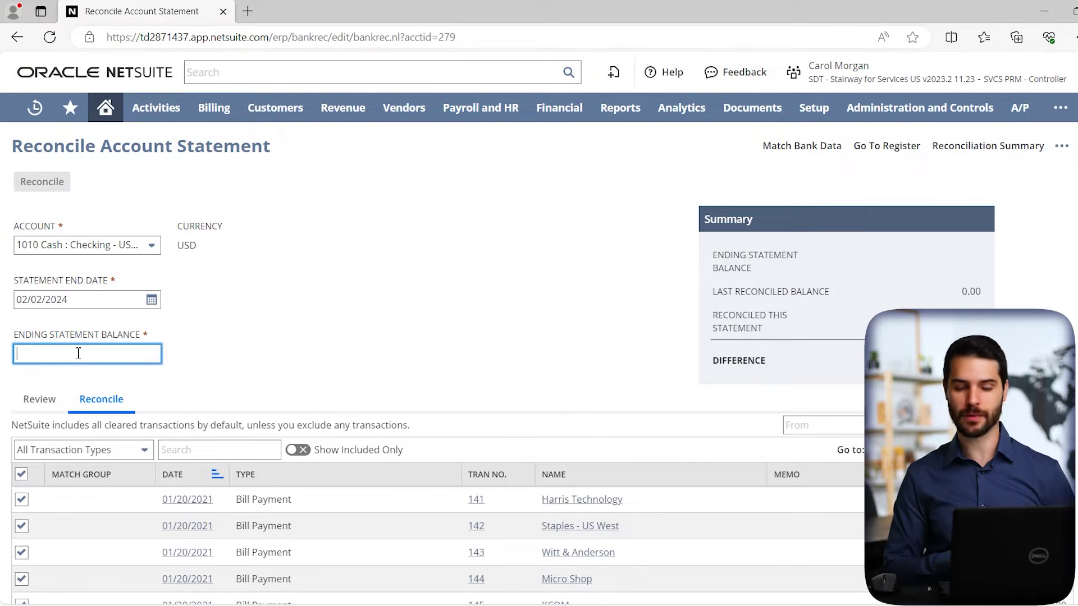
type("5")
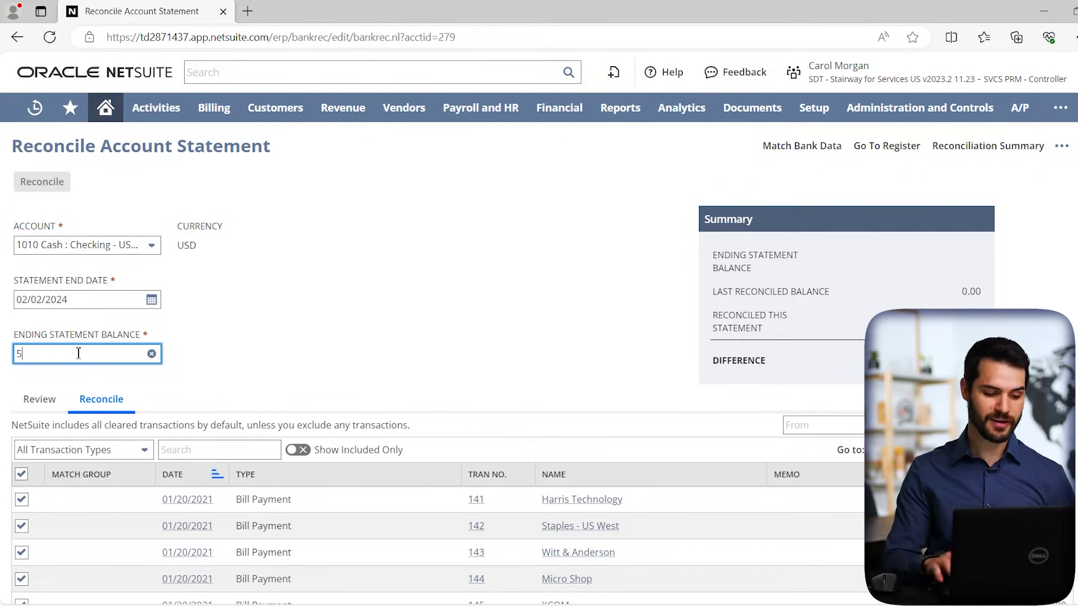
left_click(245, 339)
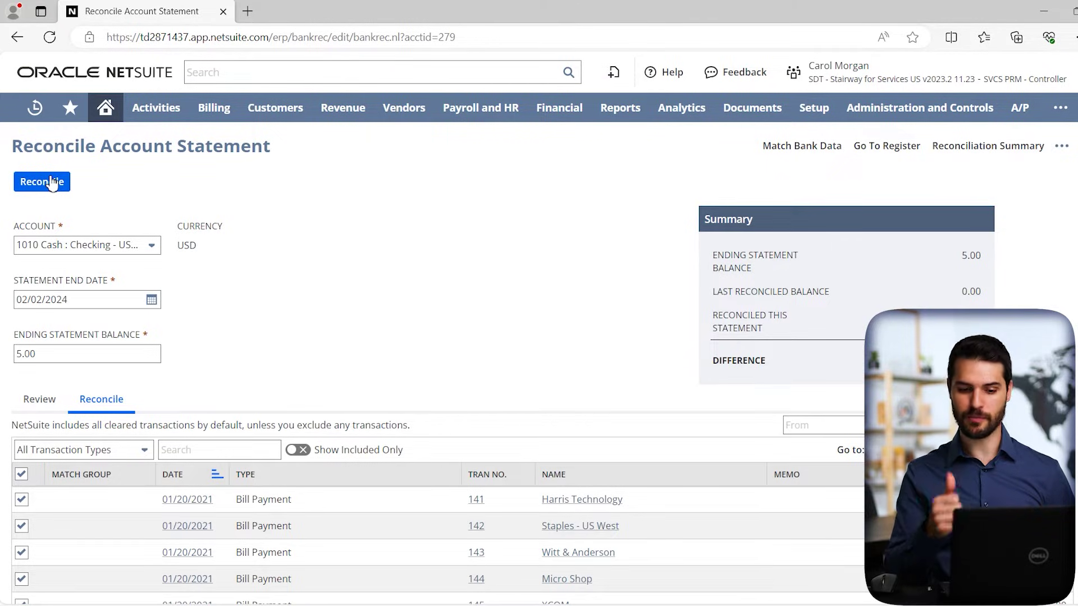
- Go back to the Match Bank Data page and examine its transaction lists and options for adding journal entries, charges and deposits
left_click(802, 147)
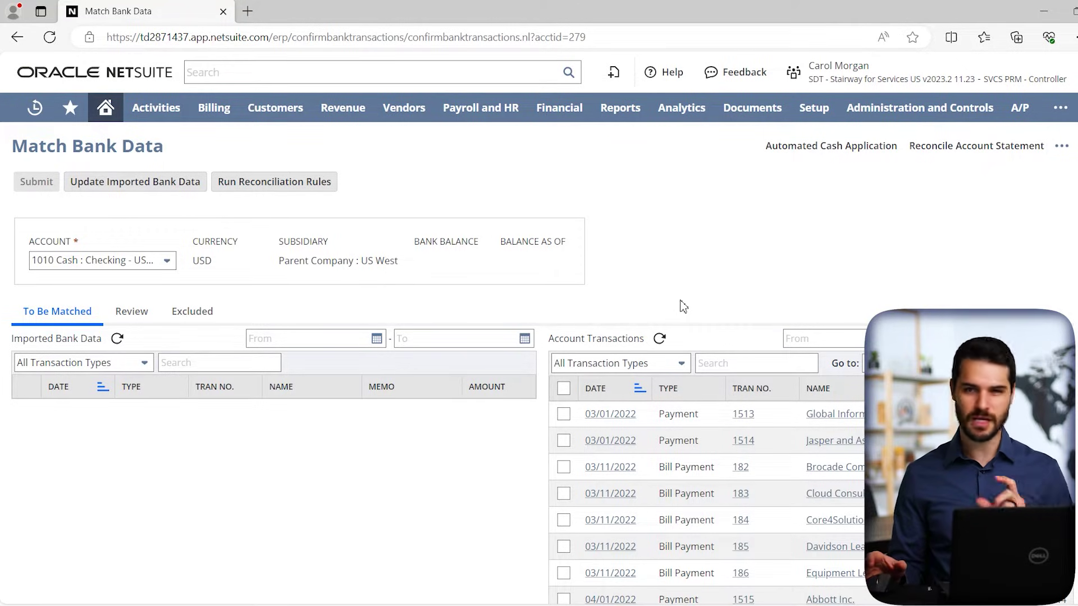
scroll(684, 307, "down", 1)
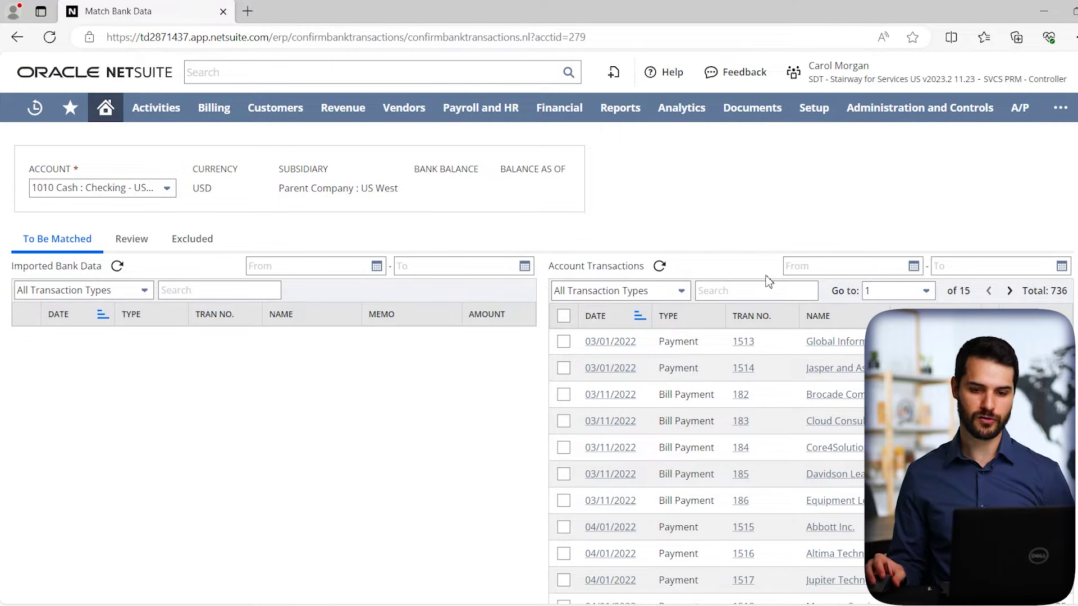
scroll(769, 279, "down", 8)
scroll(772, 284, "down", 10)
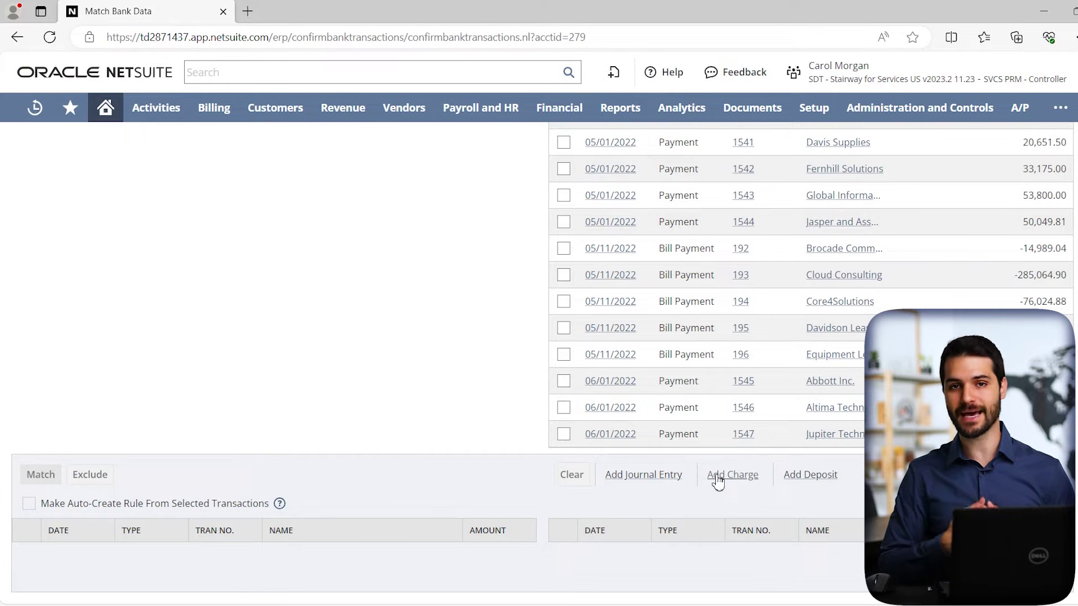
scroll(718, 481, "up", 10)
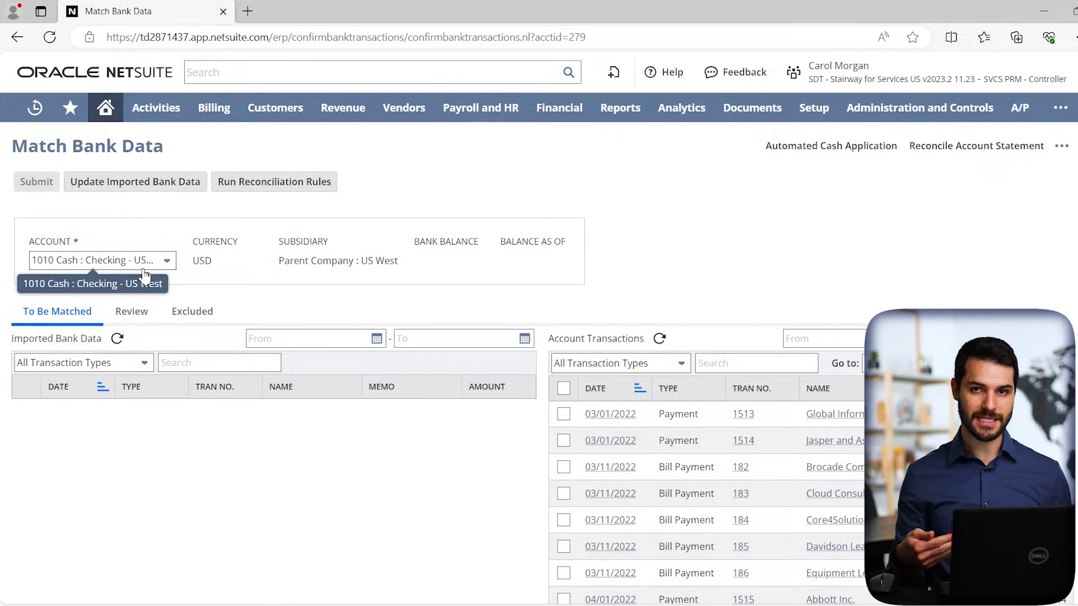
scroll(435, 456, "down", 2)
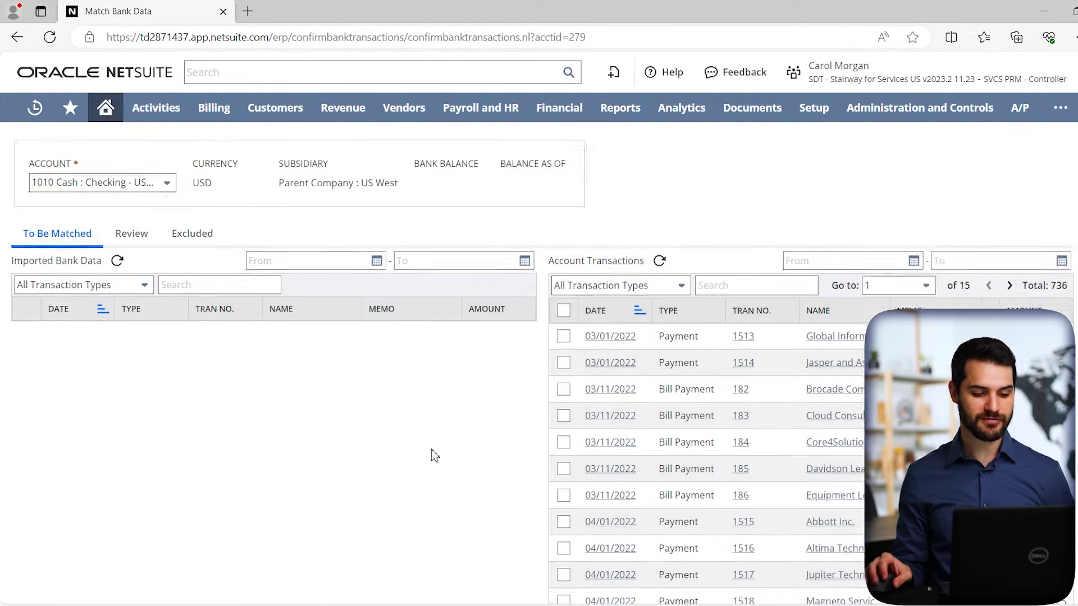
scroll(435, 456, "down", 15)
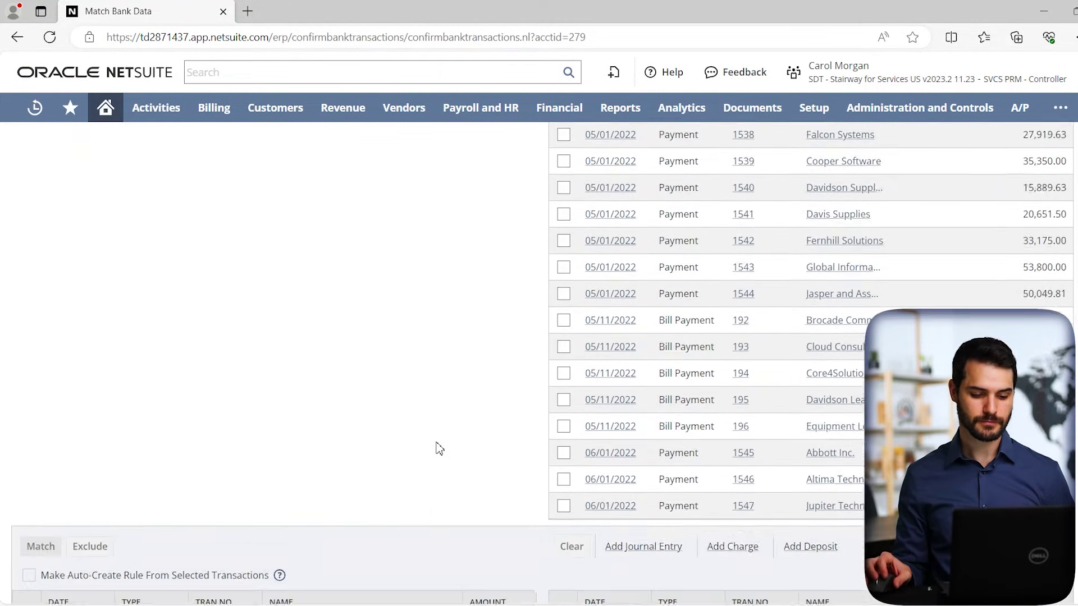
scroll(440, 449, "down", 2)
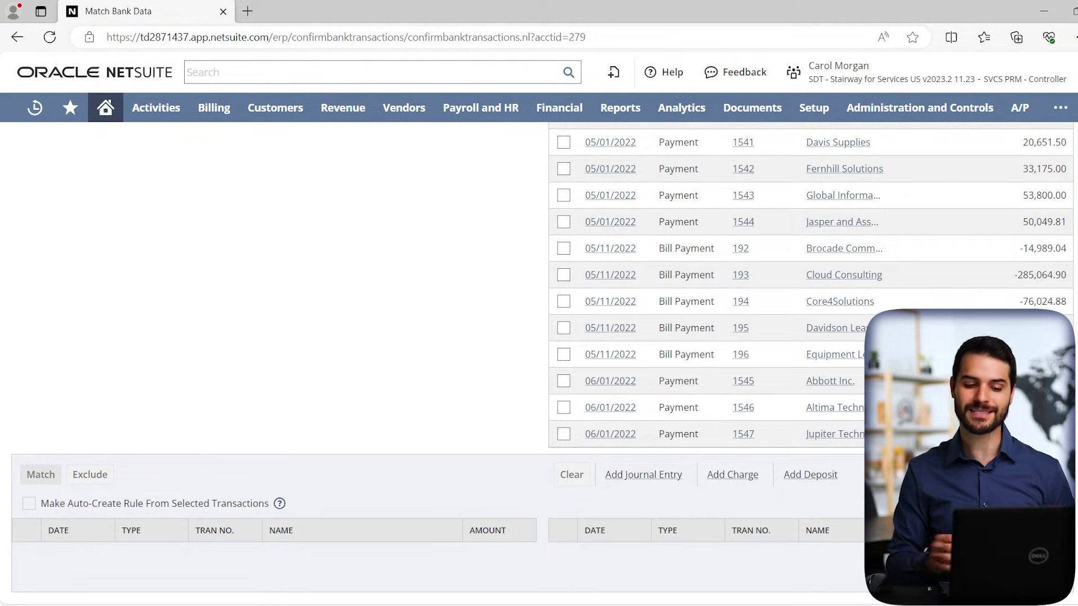
scroll(539, 359, "up", 10)
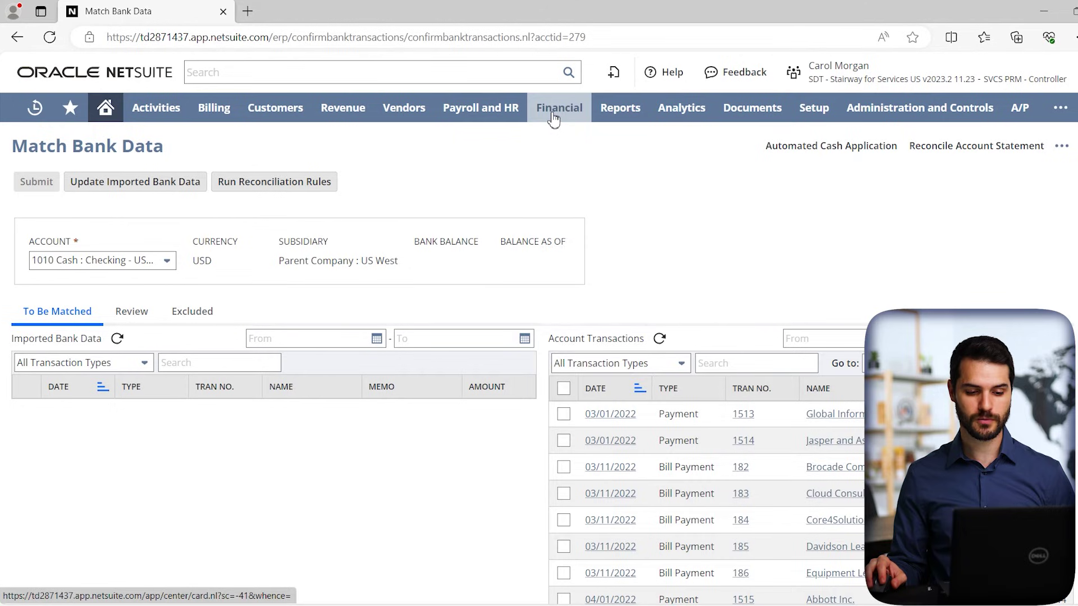
- Open the bank data Upload File page in a new browser tab and review its import options
mouse_move(555, 116)
mouse_move(566, 168)
mouse_move(697, 177)
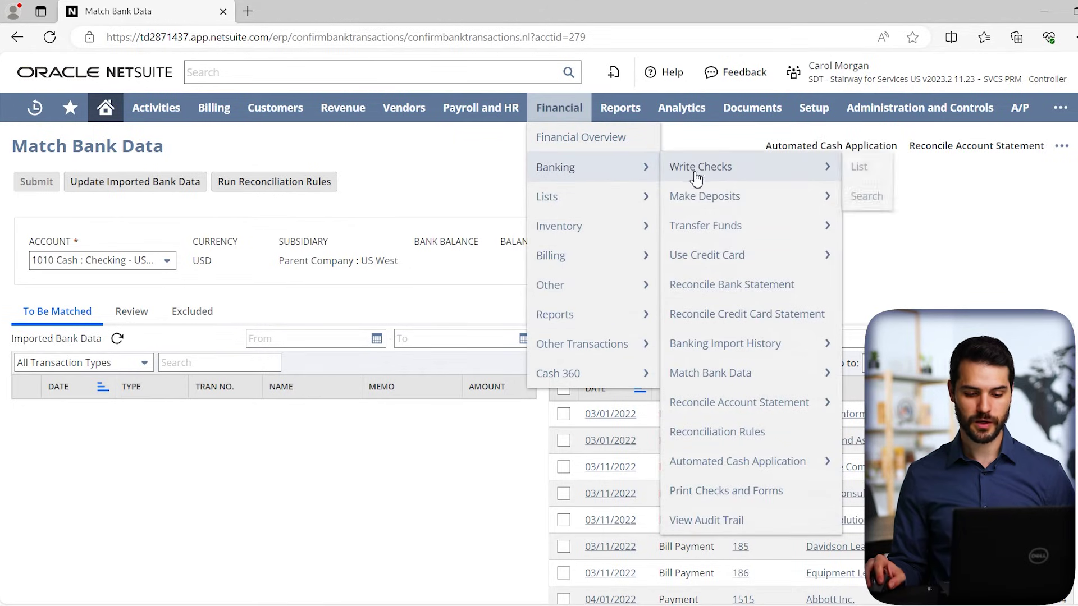
mouse_move(778, 351)
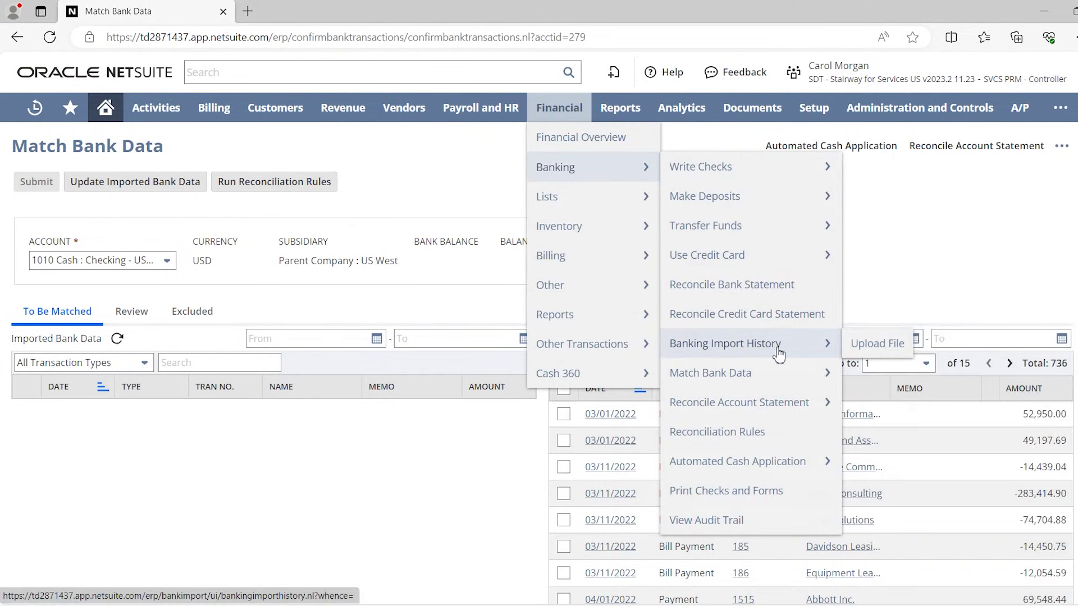
middle_click(882, 356)
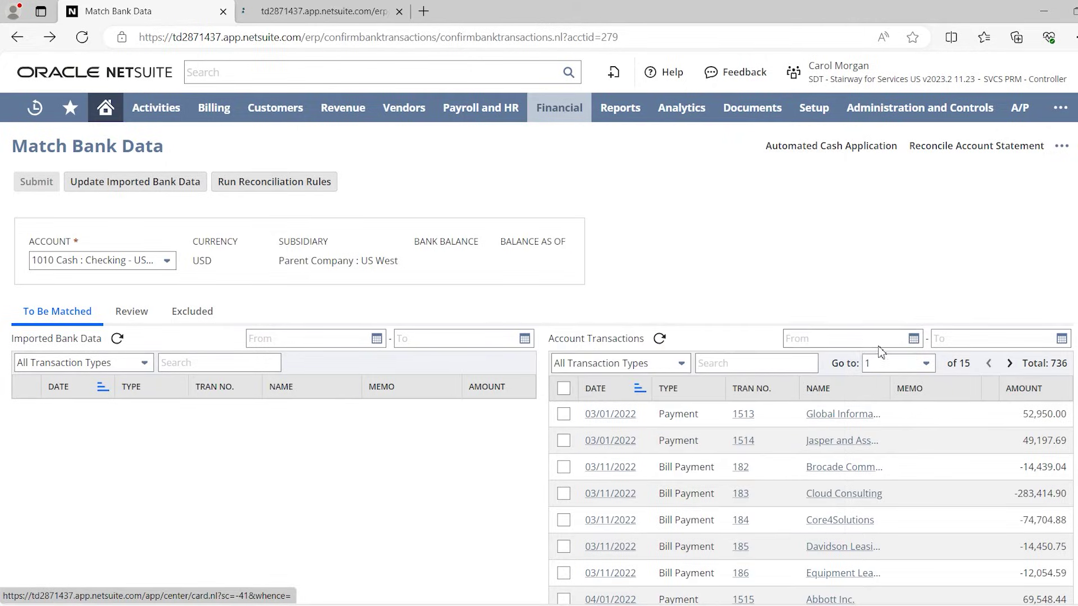
left_click(310, 12)
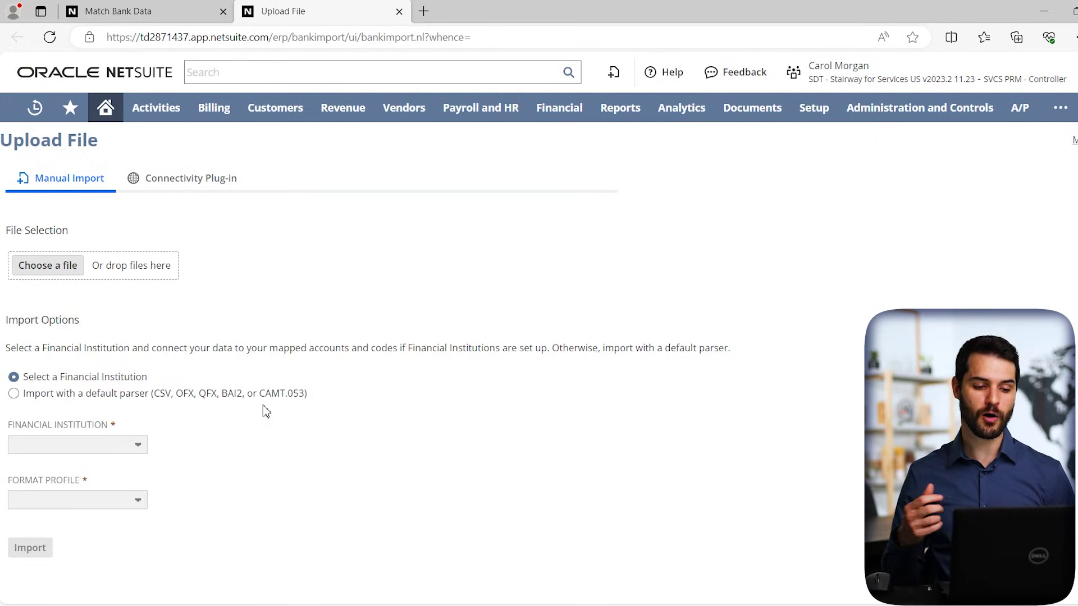
- Return to Match Bank Data, check the account selector, and open the Reconcile Bank Statement page in a new browser tab
left_click(144, 14)
left_click(133, 263)
left_click(145, 242)
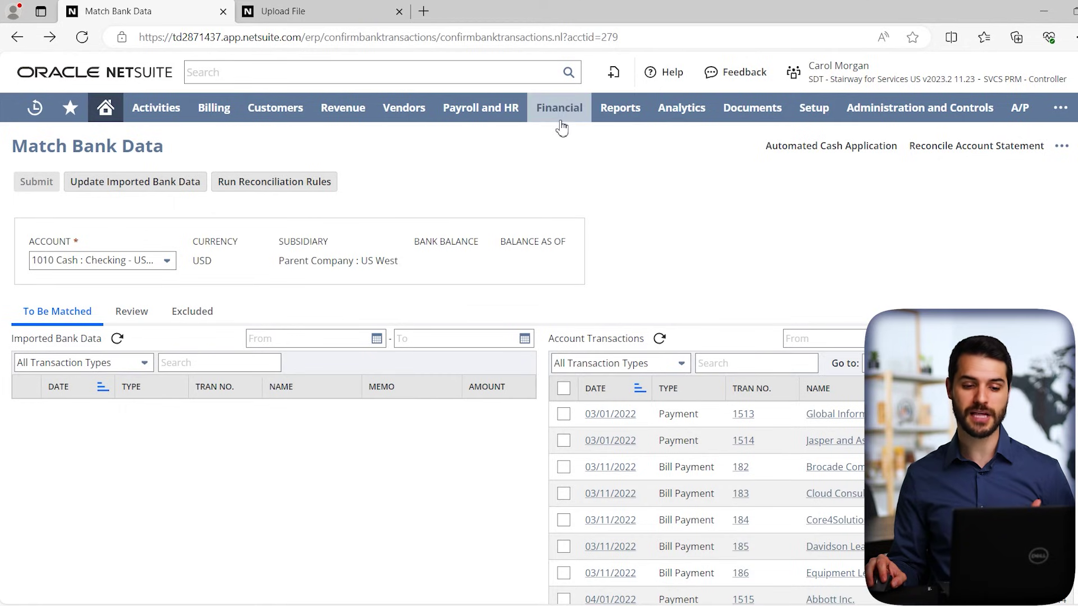
mouse_move(562, 119)
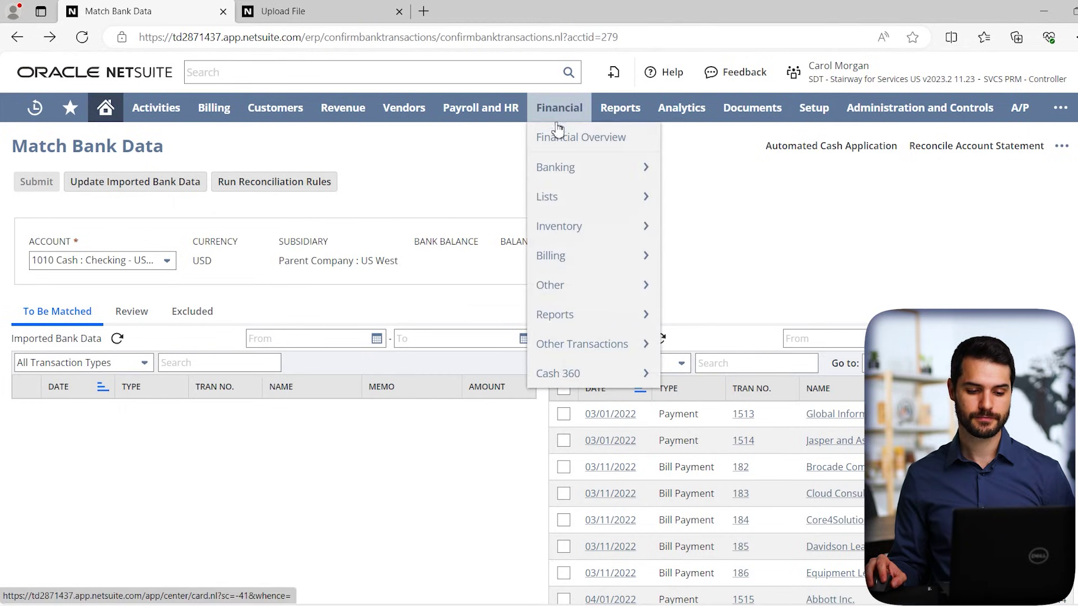
mouse_move(567, 167)
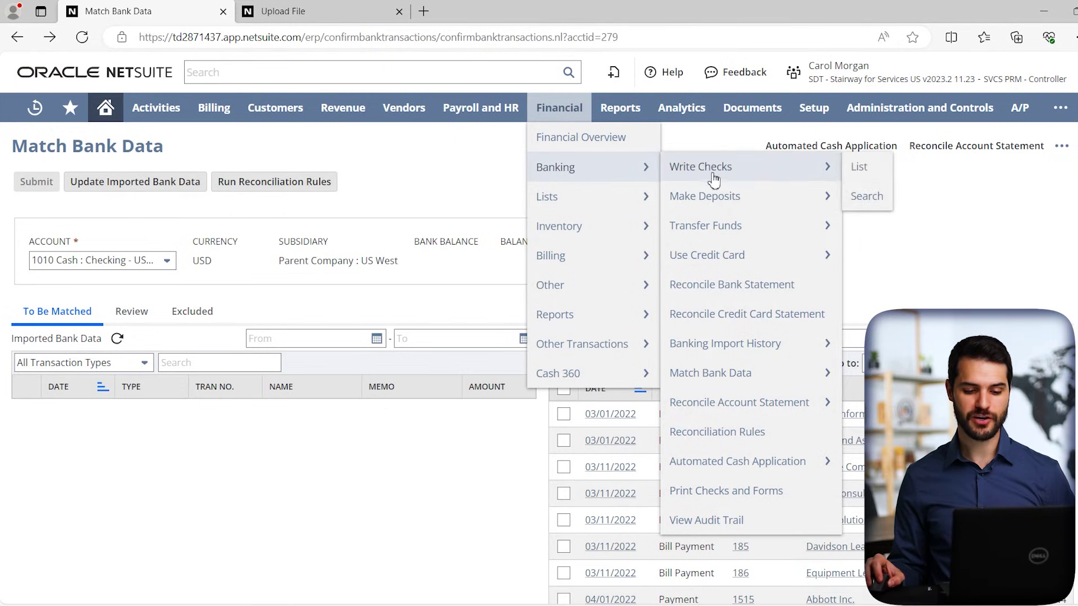
left_click(775, 294, "ctrl")
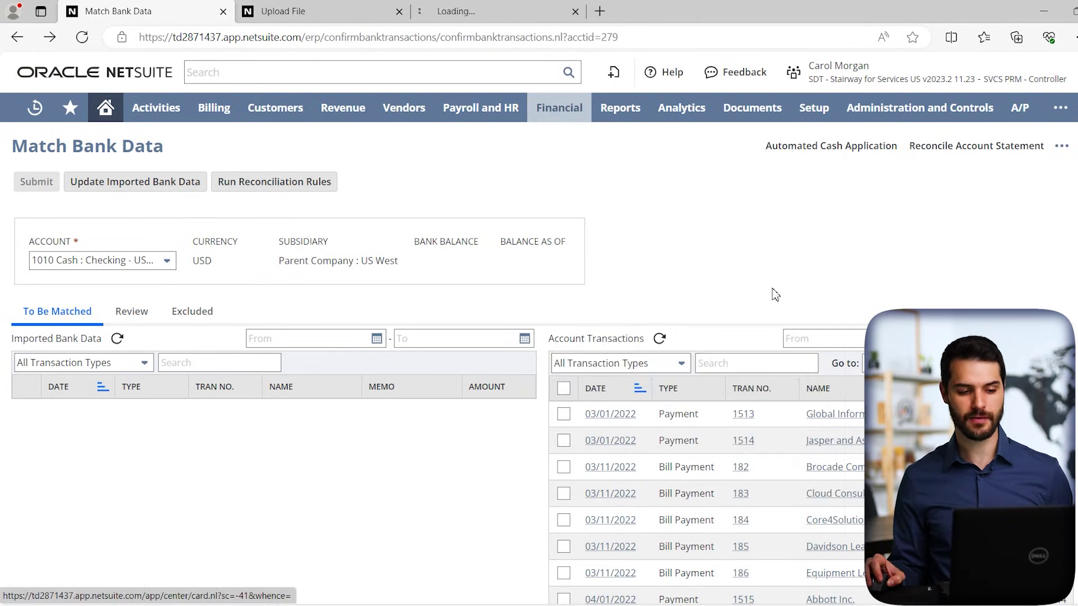
left_click(493, 16)
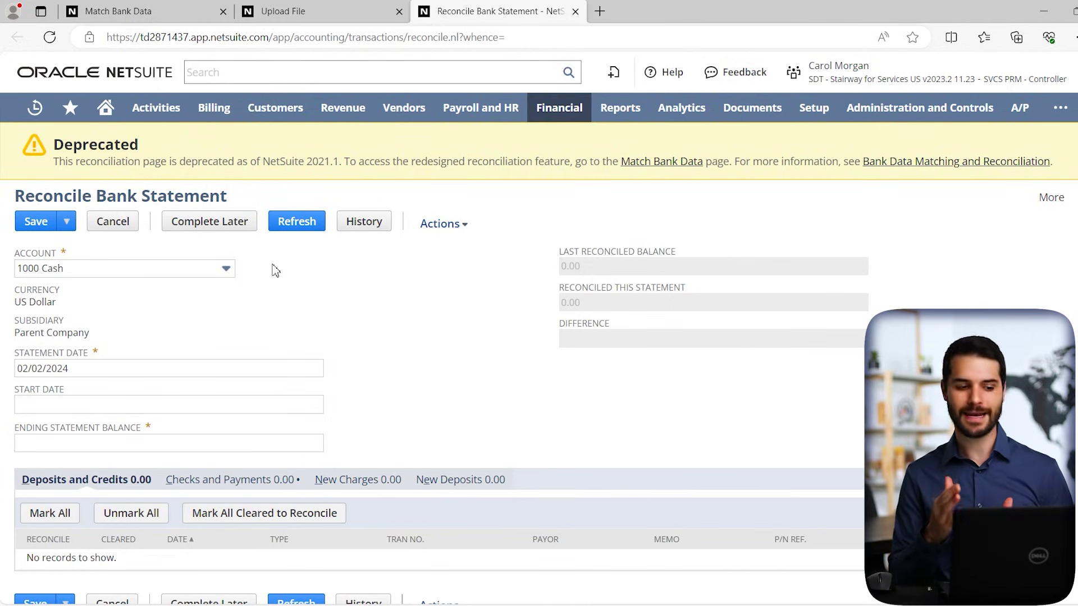
- Check which accounts can be selected on the Reconcile Bank Statement page, keeping the Cash account selected
scroll(312, 326, "down", 1)
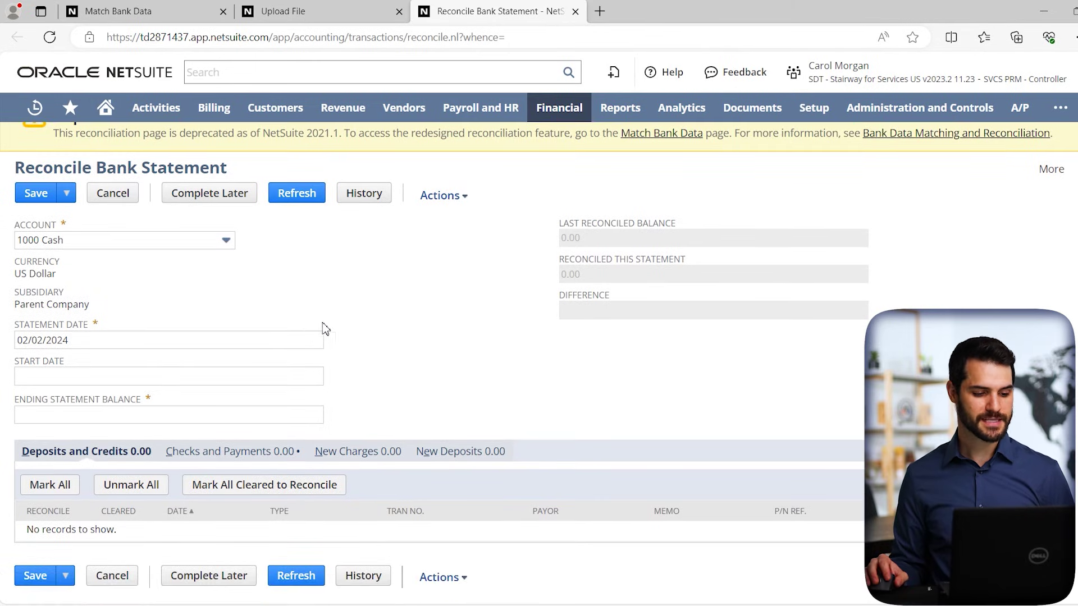
left_click(216, 241)
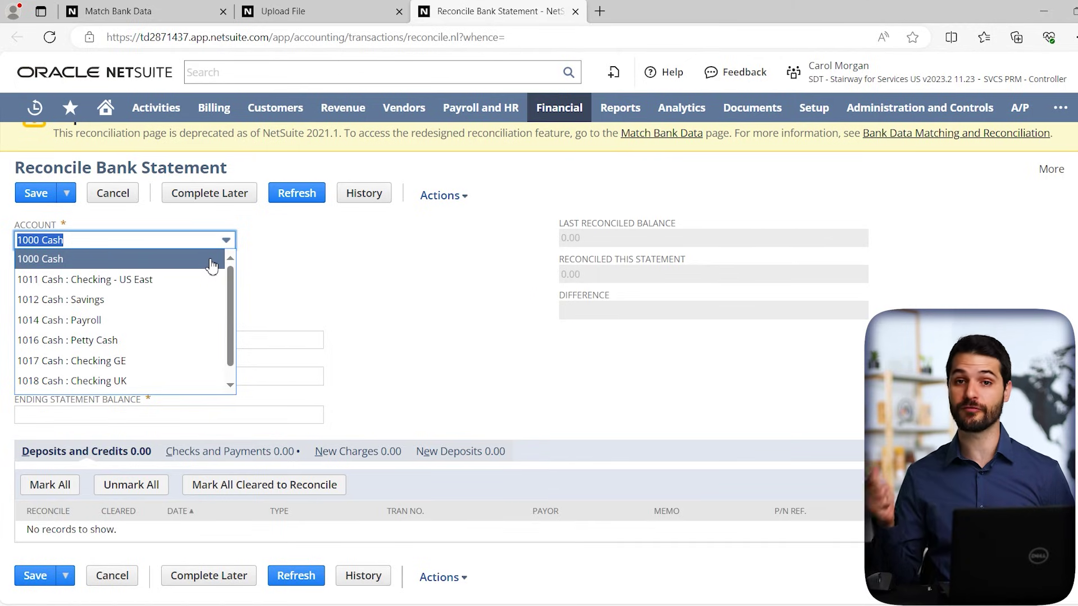
left_click(212, 266)
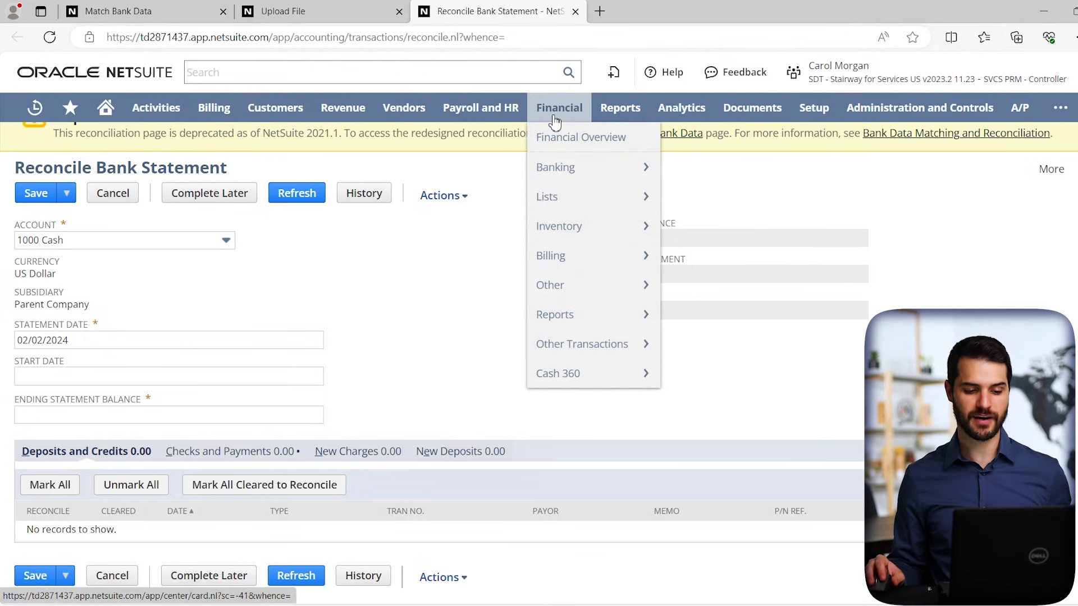
- Open the Chart of Accounts in a new browser tab and sort the accounts by type
mouse_move(570, 205)
mouse_move(724, 195)
mouse_move(726, 160)
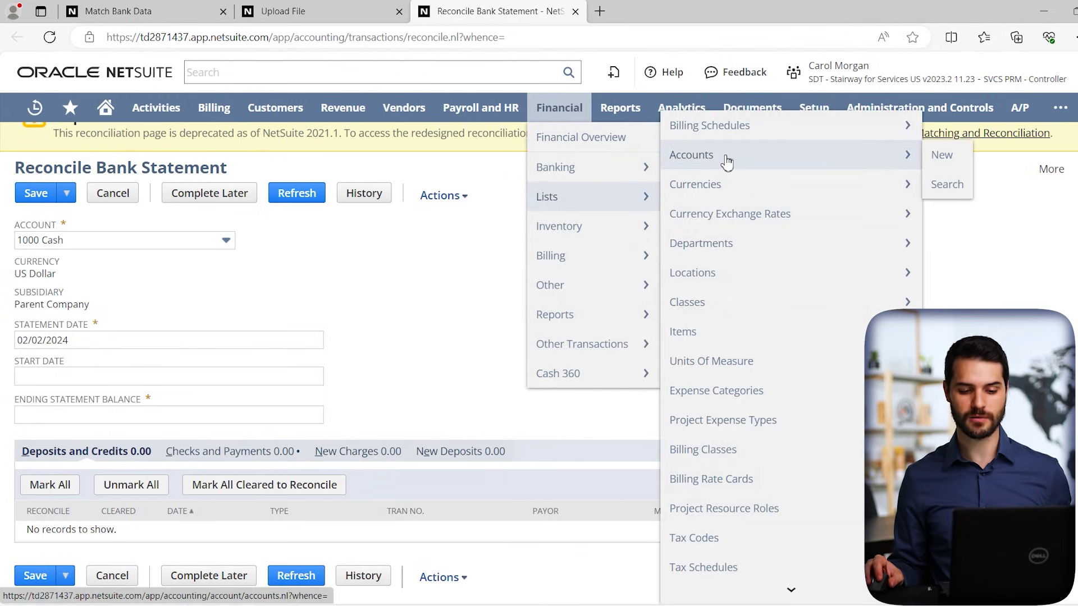
middle_click(726, 161)
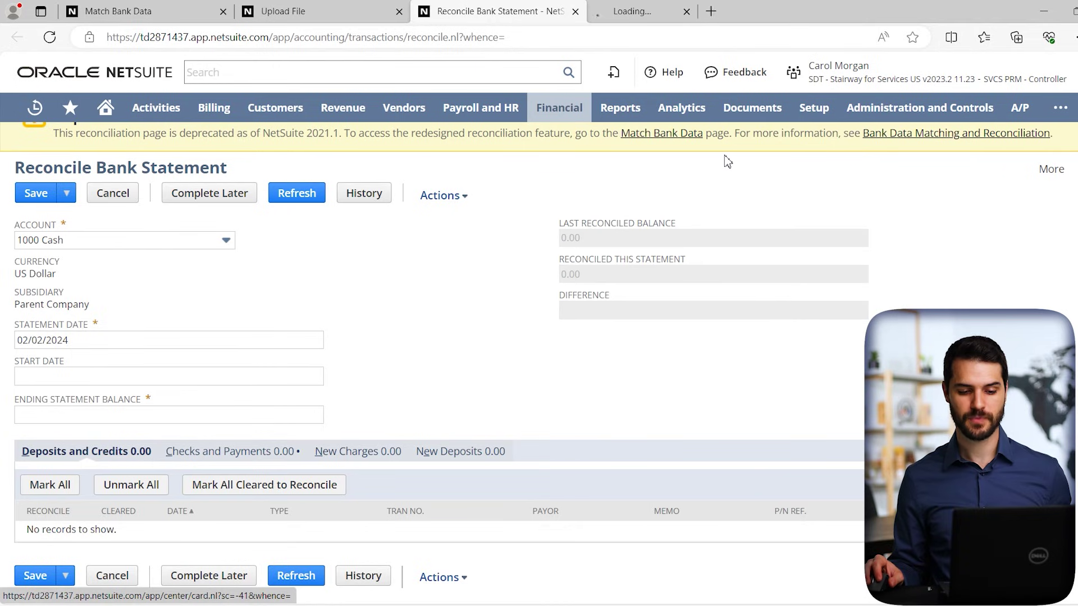
left_click(675, 13)
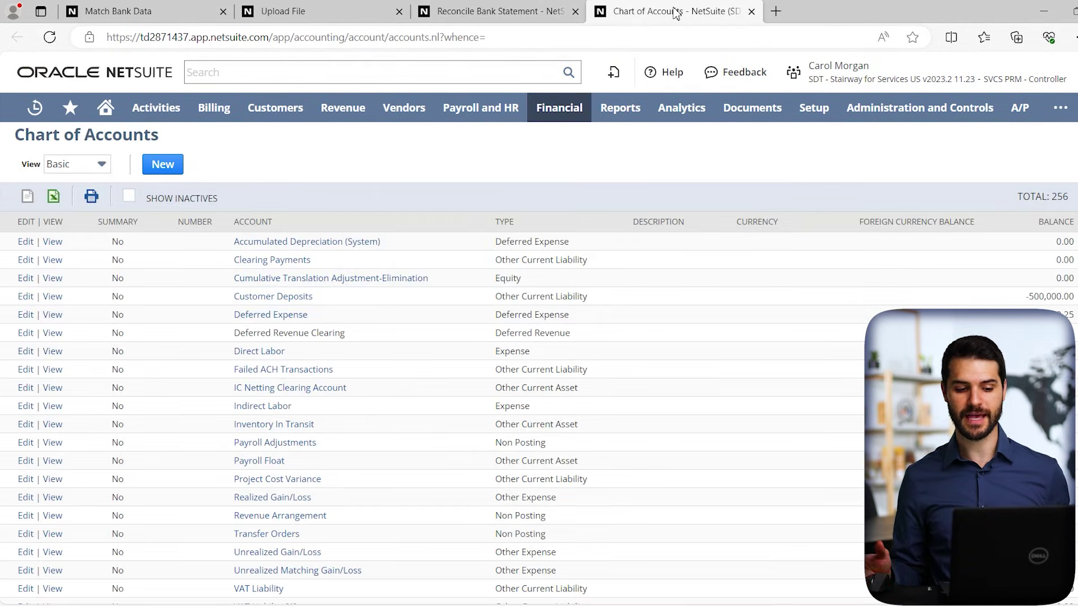
left_click(505, 224)
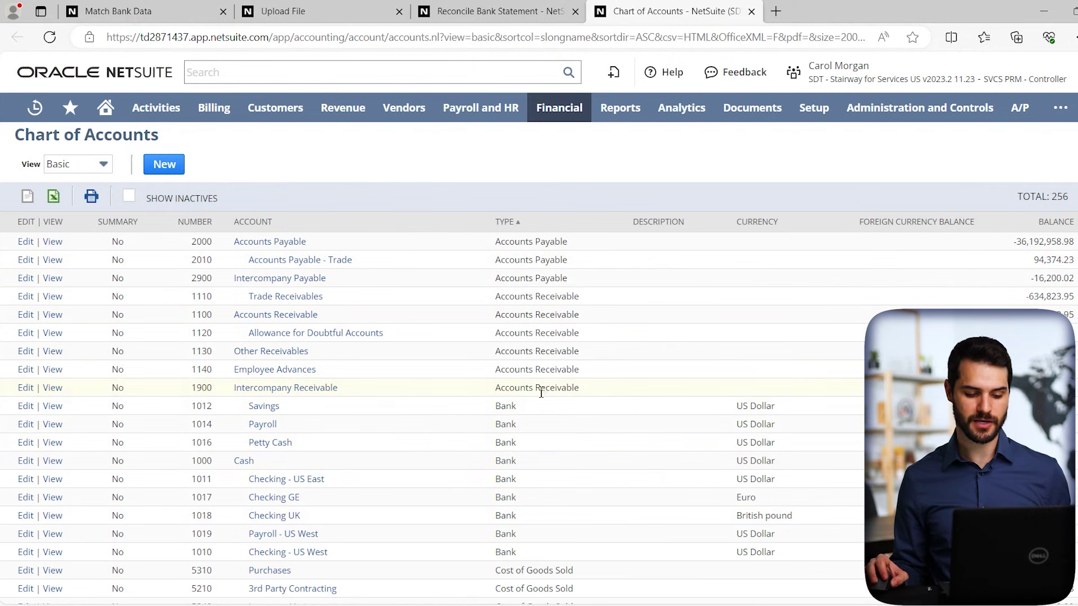
- Edit the Checking - US West account to disable Use Match Bank Data and Reconcile Account Statement Pages, and save it
scroll(537, 386, "down", 3)
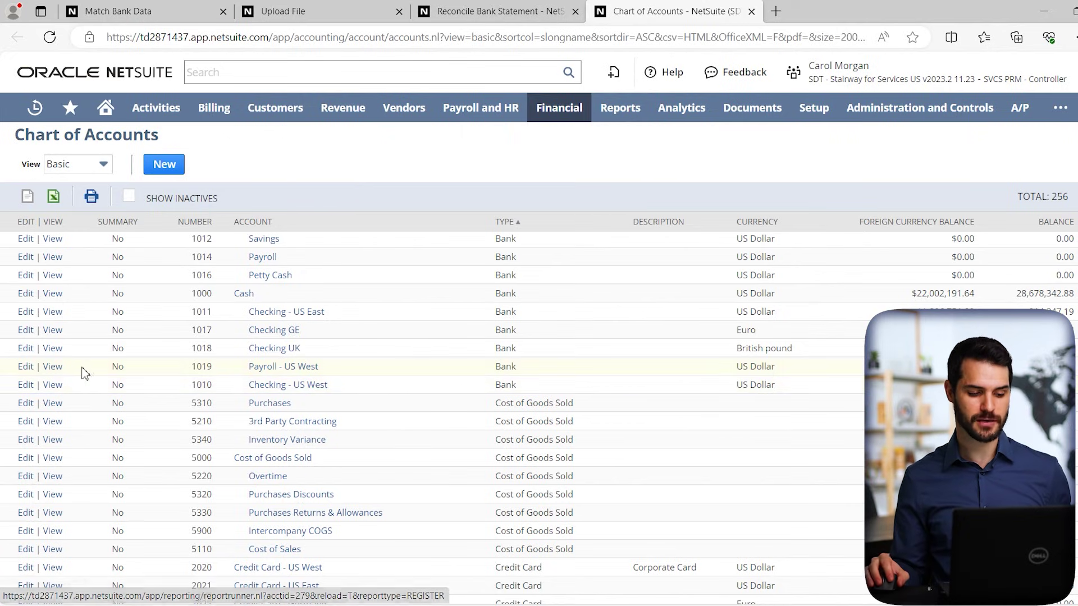
left_click(27, 388)
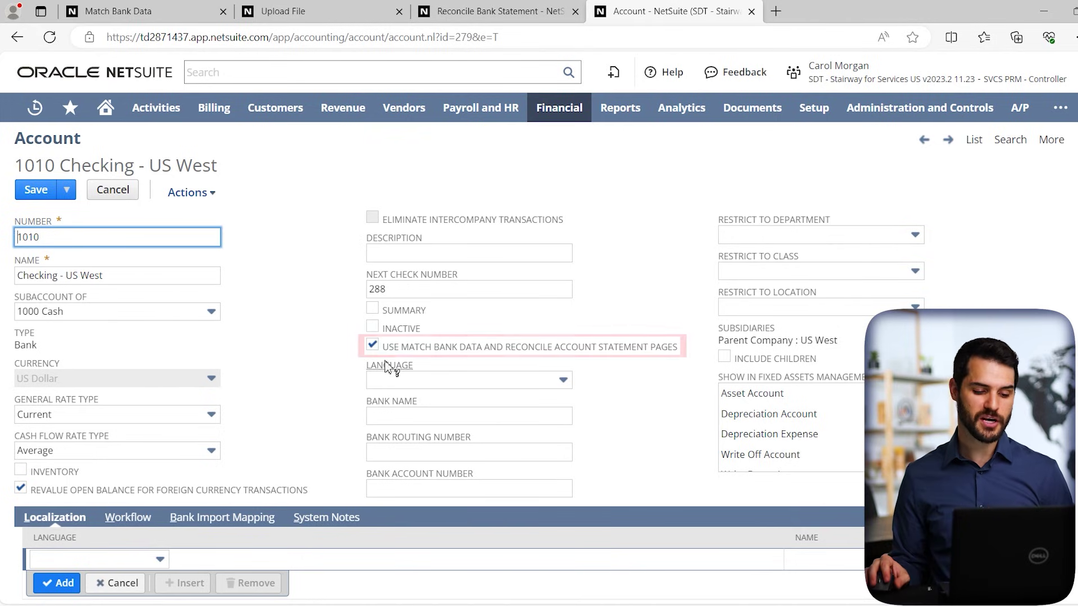
left_click(372, 345)
left_click(37, 194)
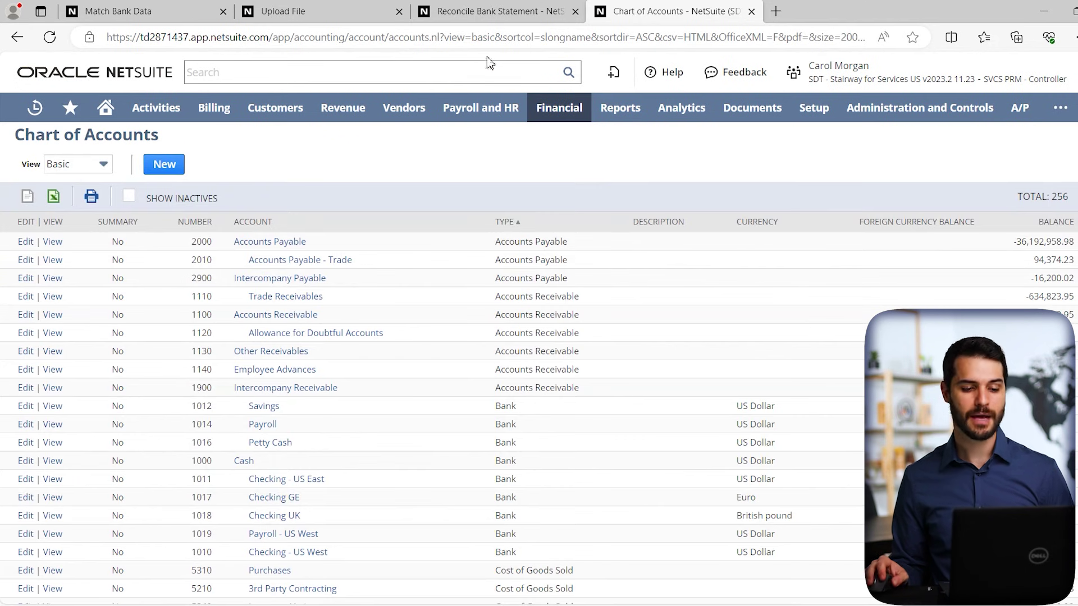
- Reload the Reconcile Bank Statement page and select the Cash : Checking - US West account
left_click(493, 14)
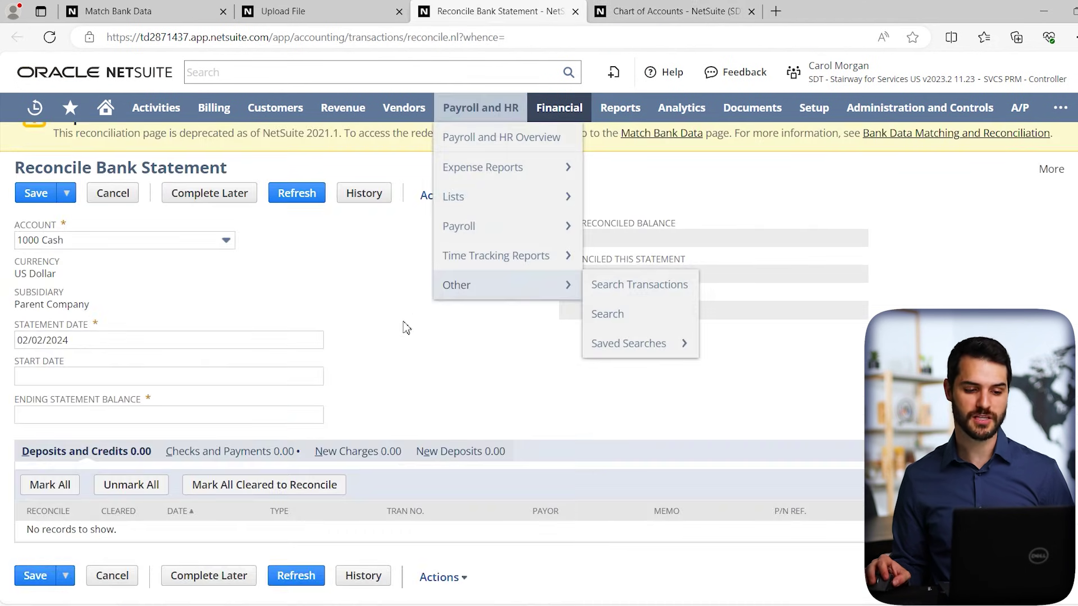
scroll(346, 291, "up", 1)
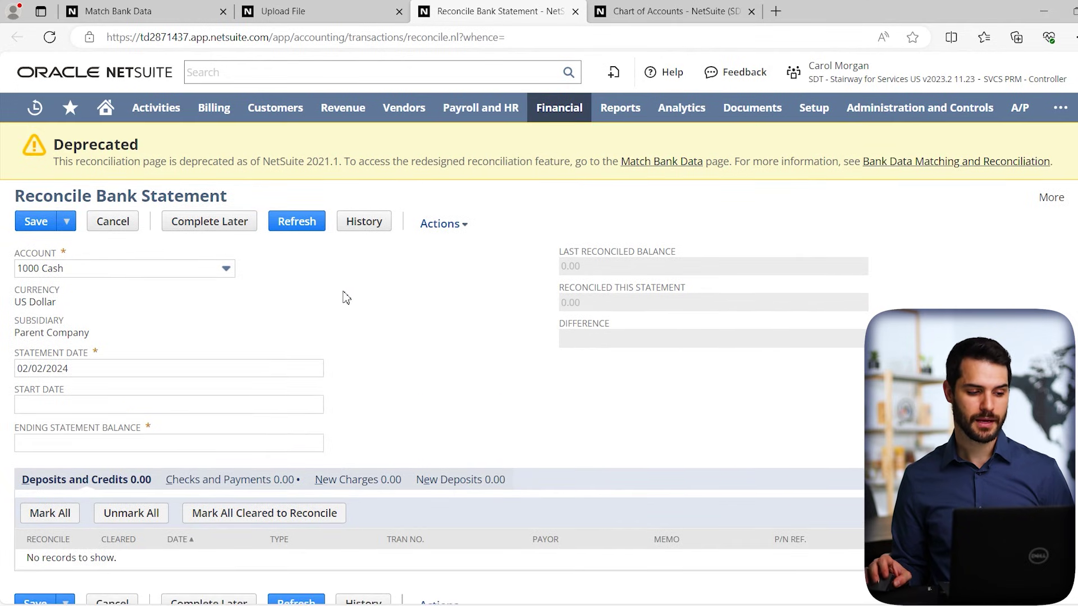
left_click(48, 37)
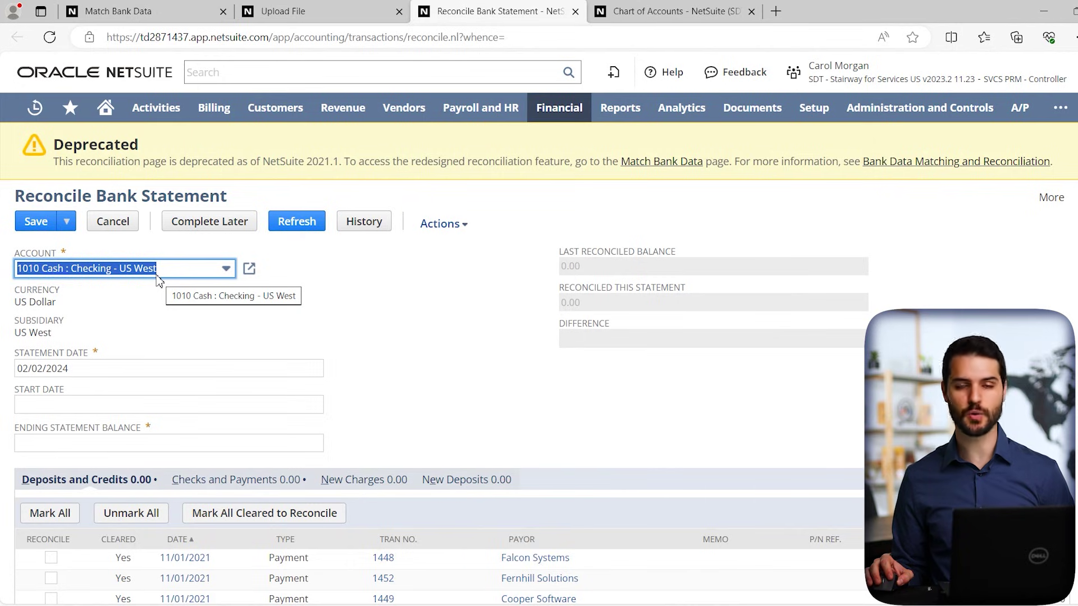
left_click(313, 258)
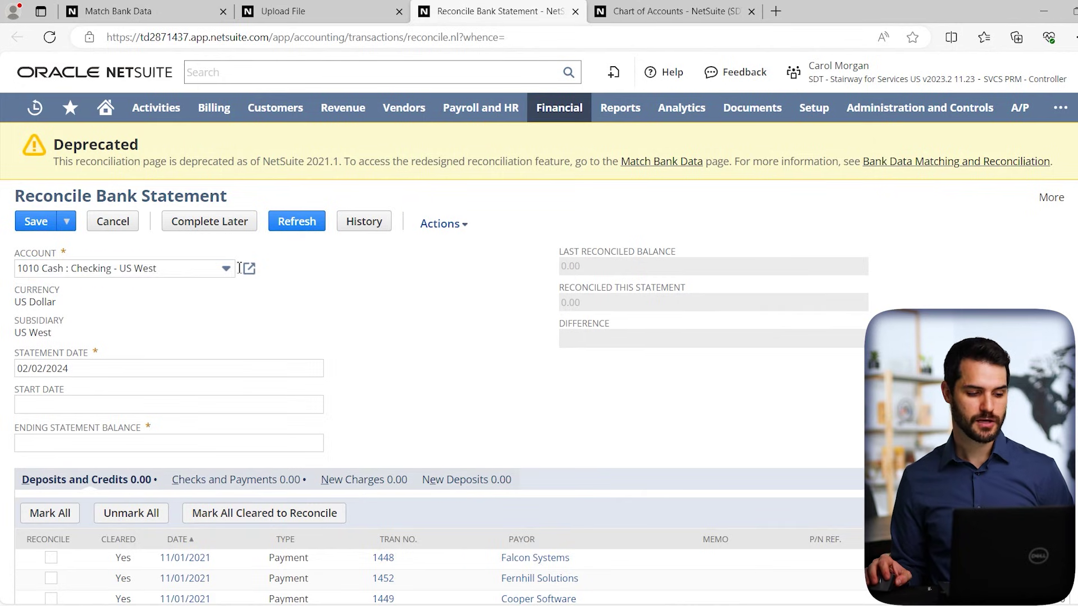
- Mark the first three payments under Deposits and Credits for reconciliation
scroll(180, 319, "down", 1)
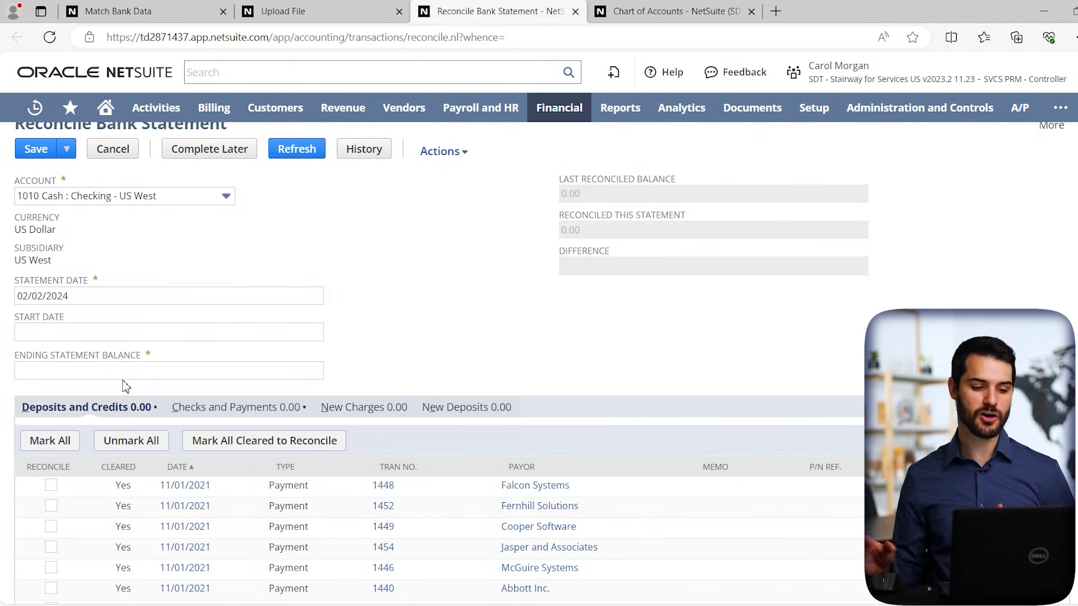
scroll(308, 403, "down", 3)
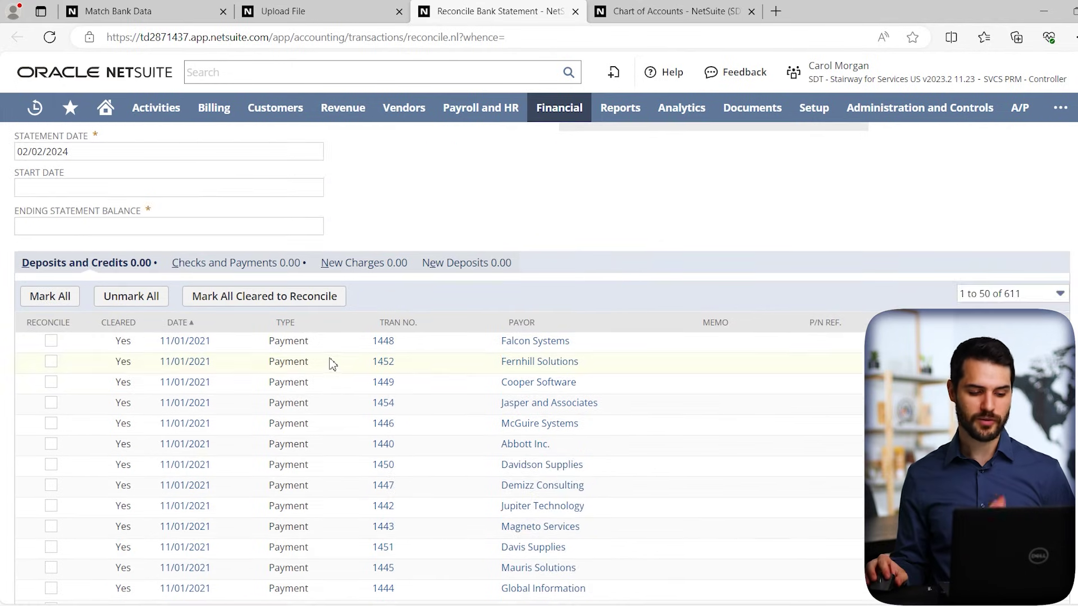
scroll(324, 438, "down", 3)
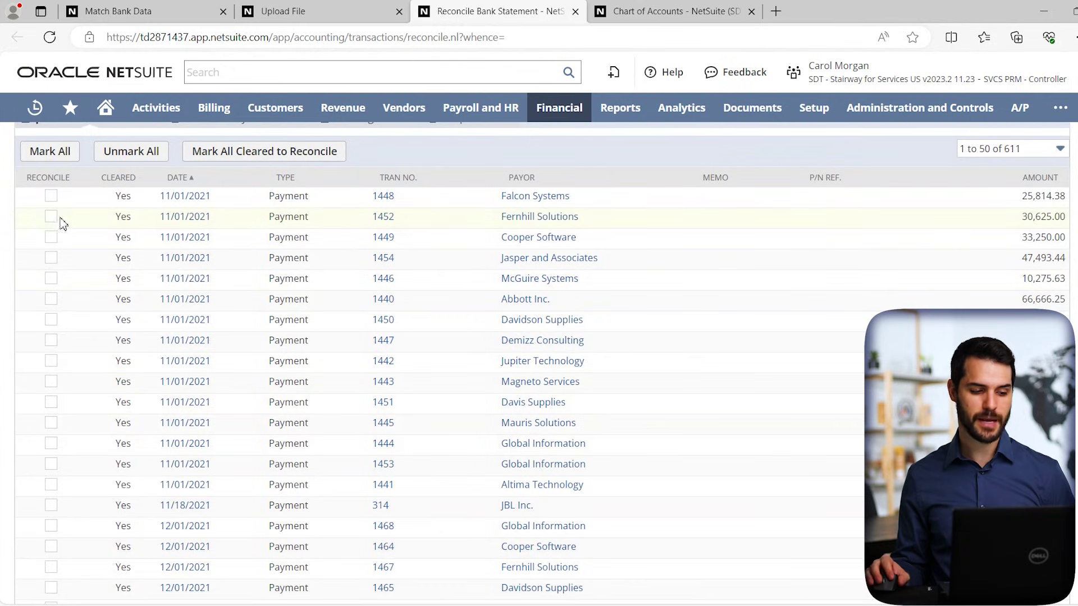
left_click(51, 196)
left_click(51, 237)
left_click(51, 217)
- Mark all listed deposits and credits for reconciliation and check the selection down to the end of the list
left_click(49, 151)
scroll(283, 257, "down", 2)
scroll(283, 257, "down", 9)
scroll(292, 275, "down", 2)
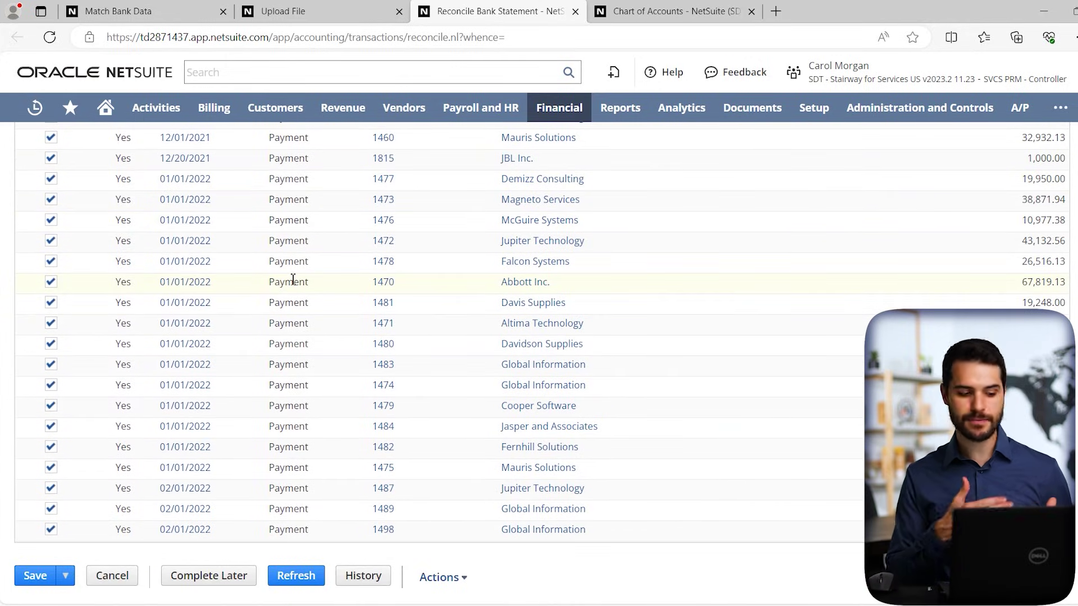